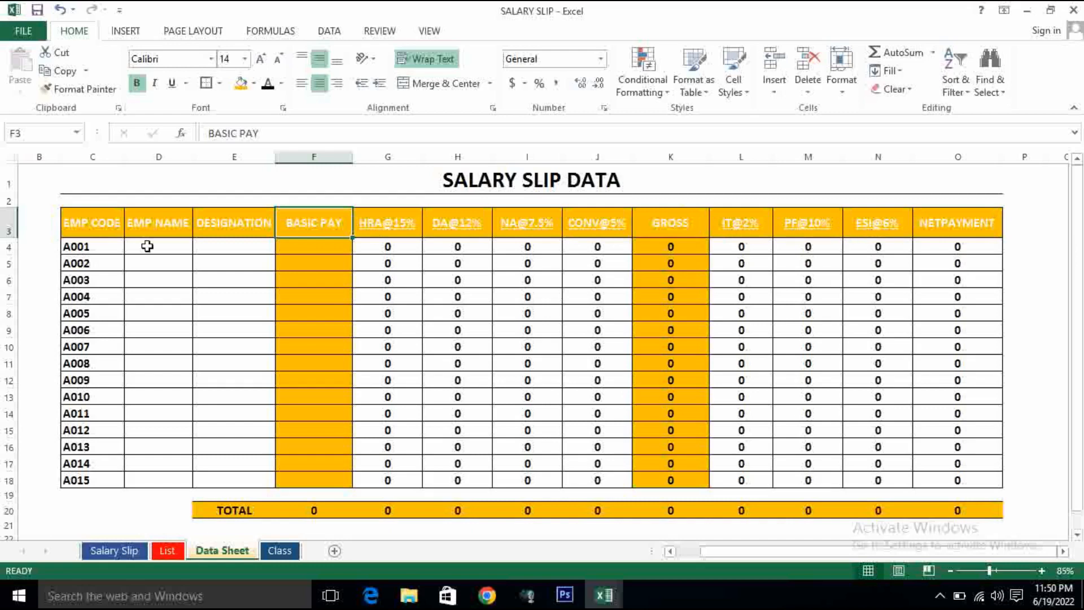
- Enter the employee's name in capitals in the EMP NAME cell for code A001
click(147, 246)
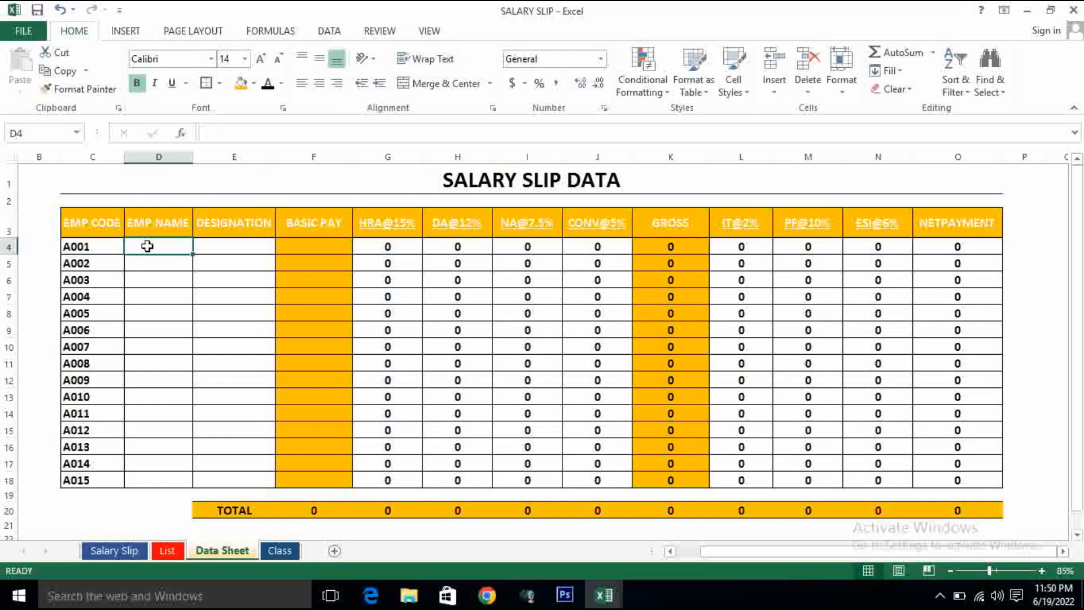
text(rav)
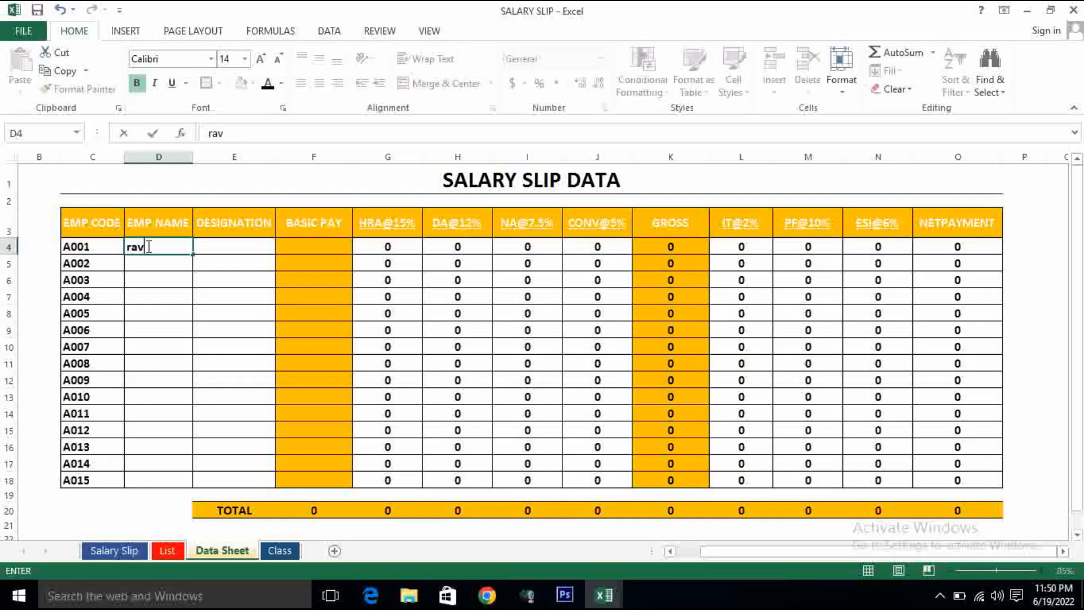
key(BackSpace)
key(BackSpace)
key(BackSpace)
text(RAVI)
key(Tab)
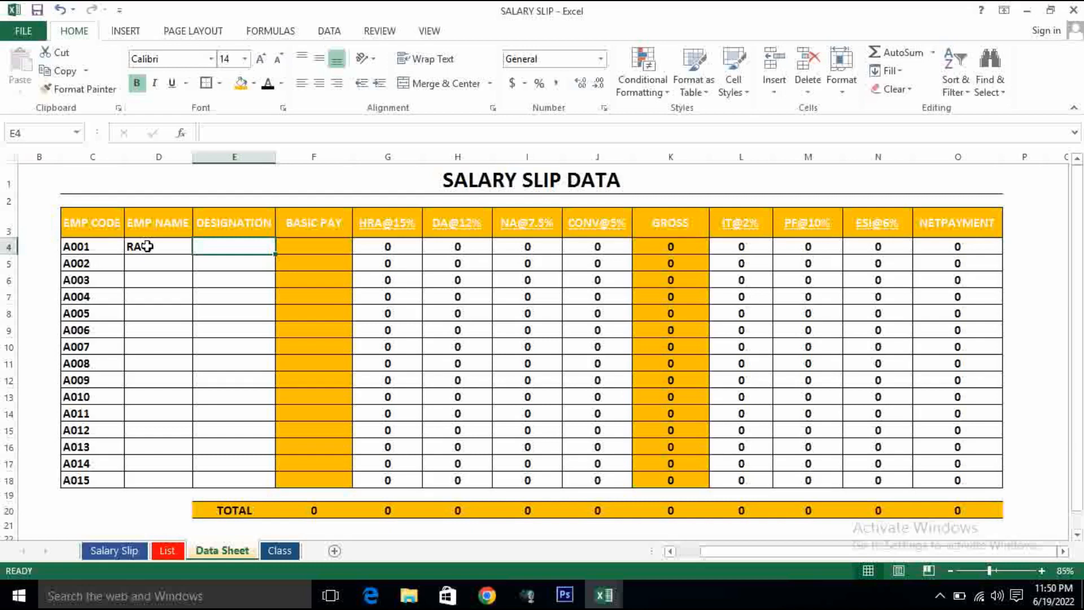
- Enter the designation COMPUTER OP and a basic pay of 12500 for employee A001
text(COMPUTER)
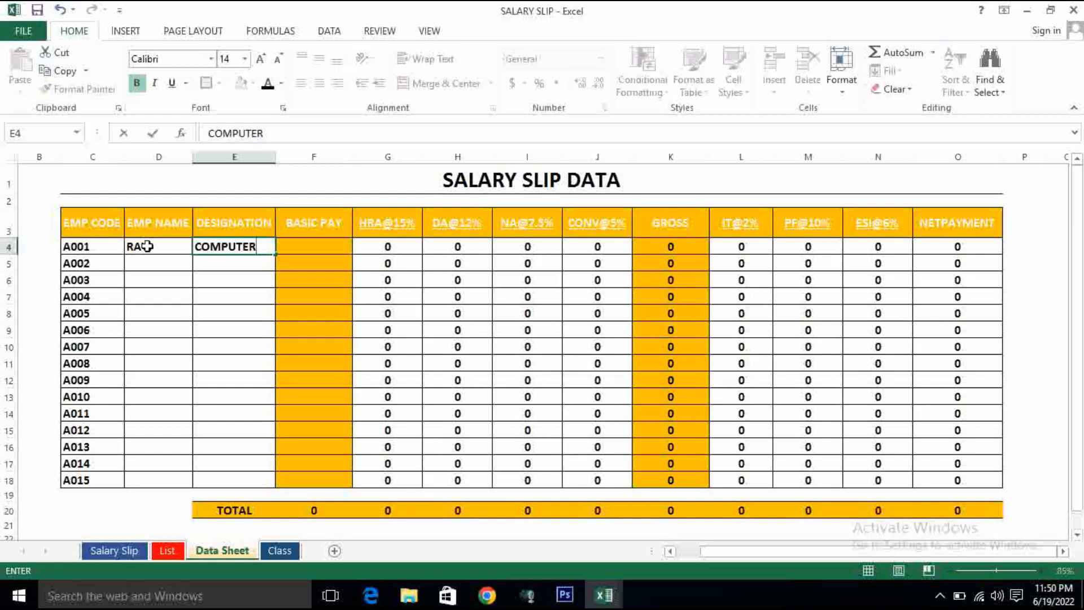
text( OP)
key(Tab)
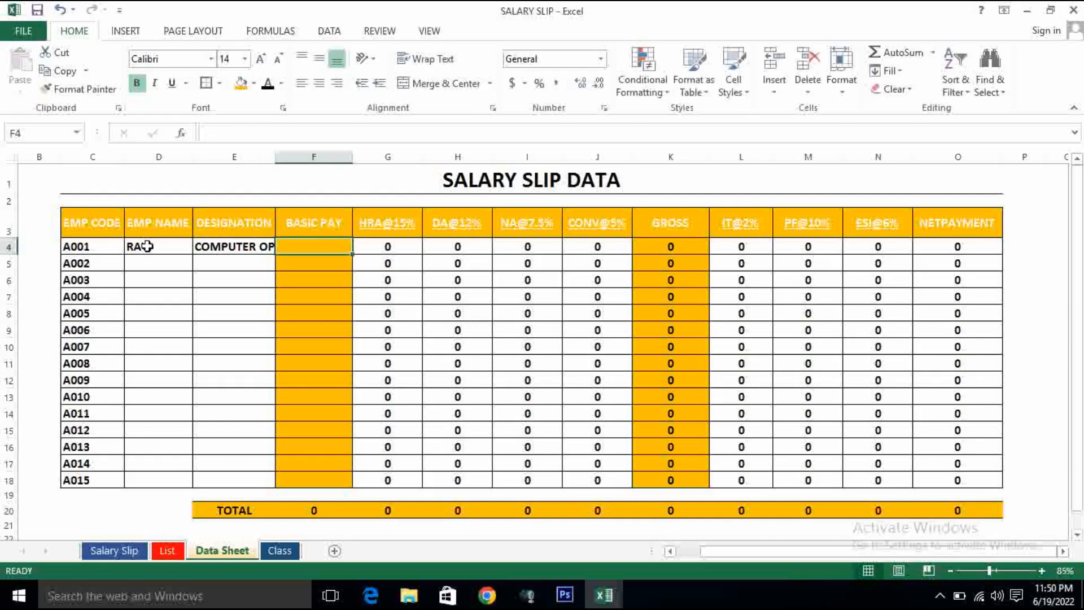
text(12500)
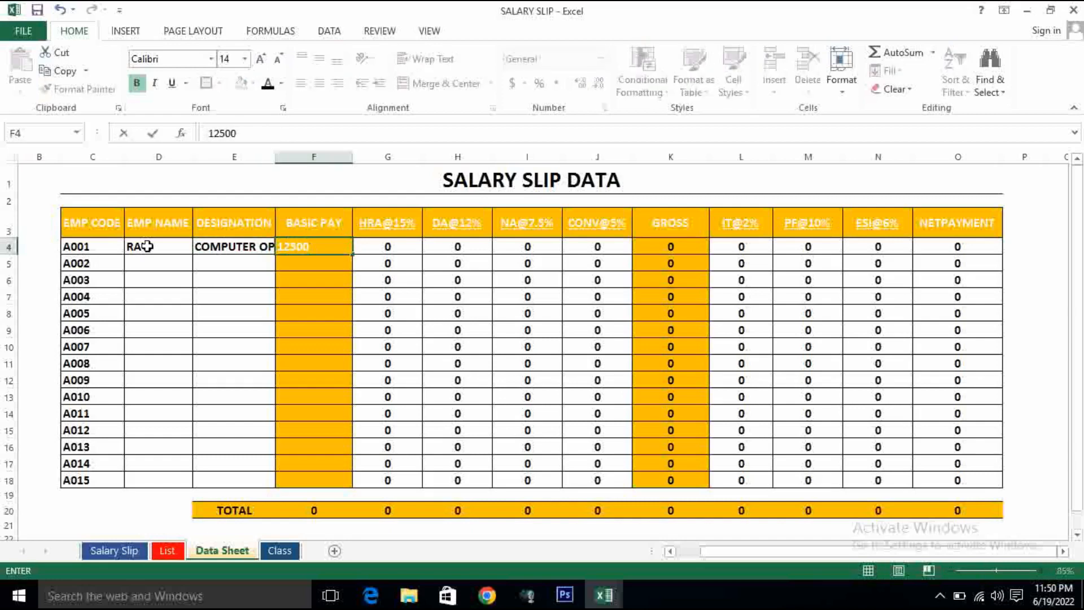
key(Return)
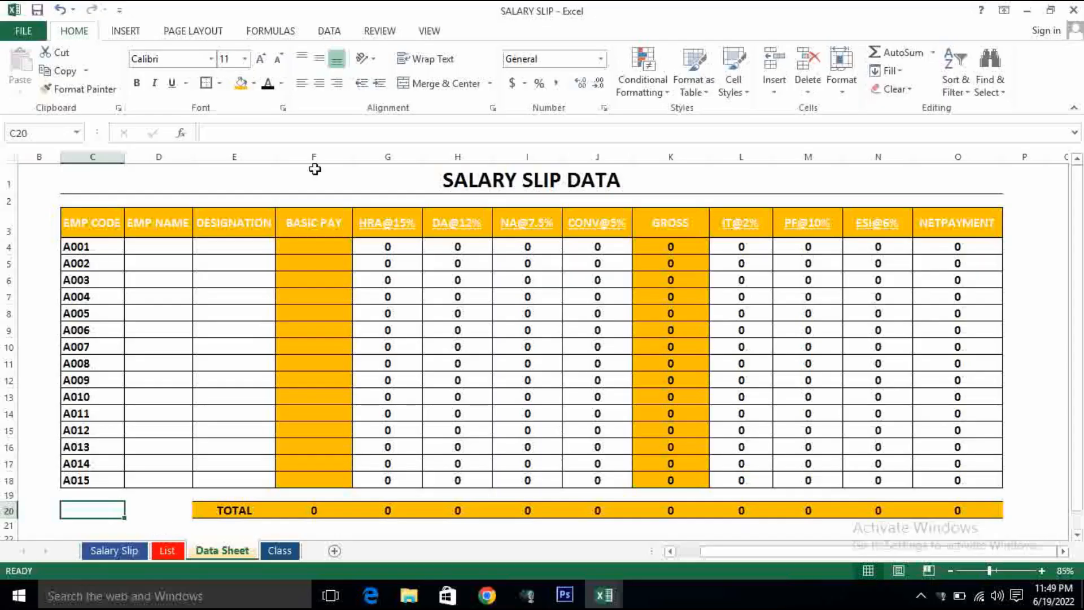
click(101, 226)
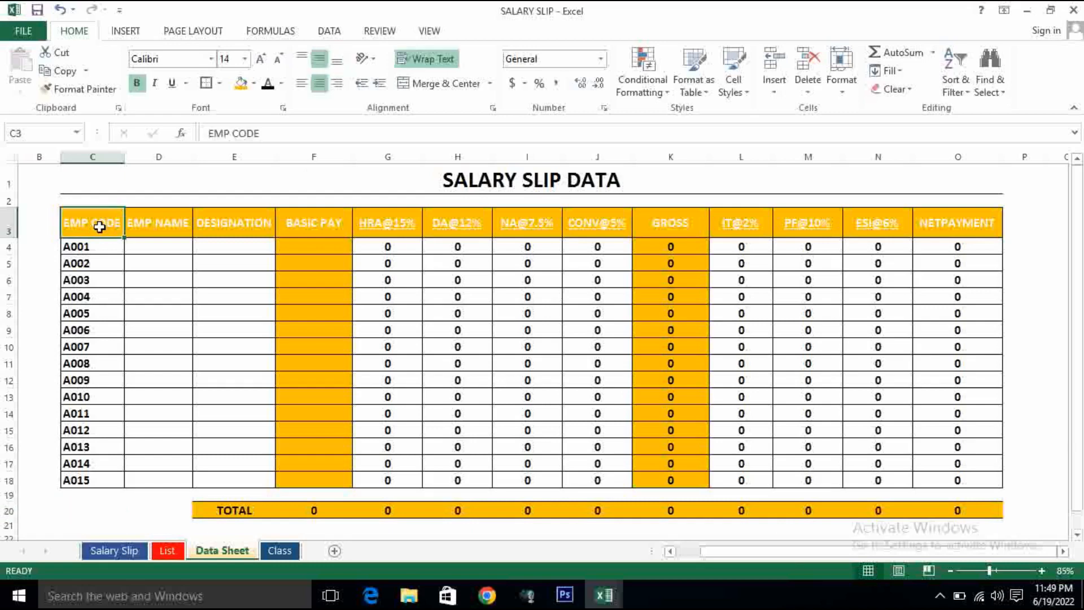
click(158, 225)
click(226, 225)
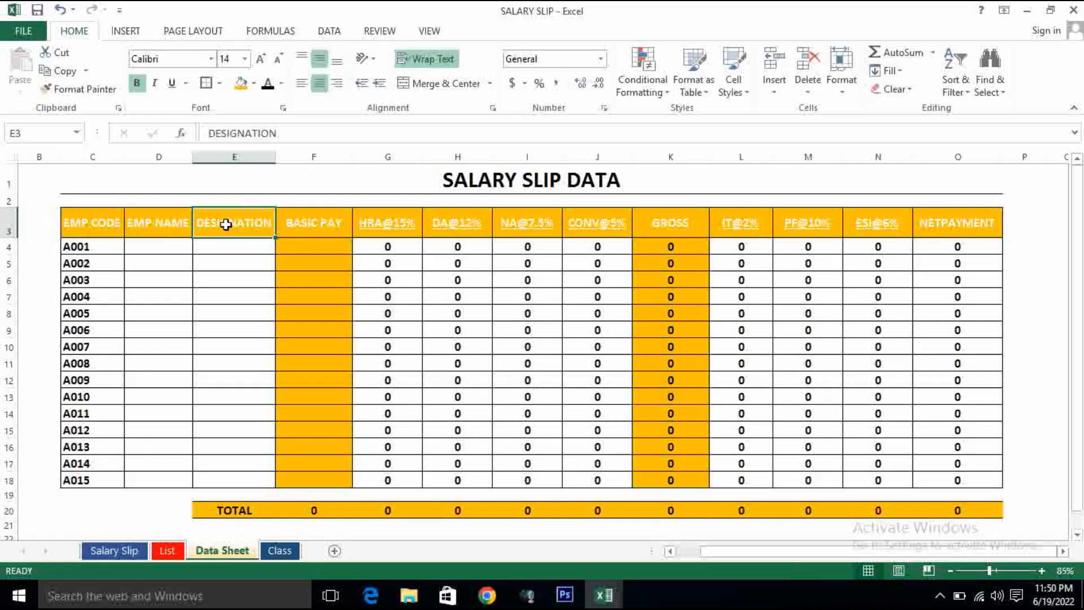
click(321, 221)
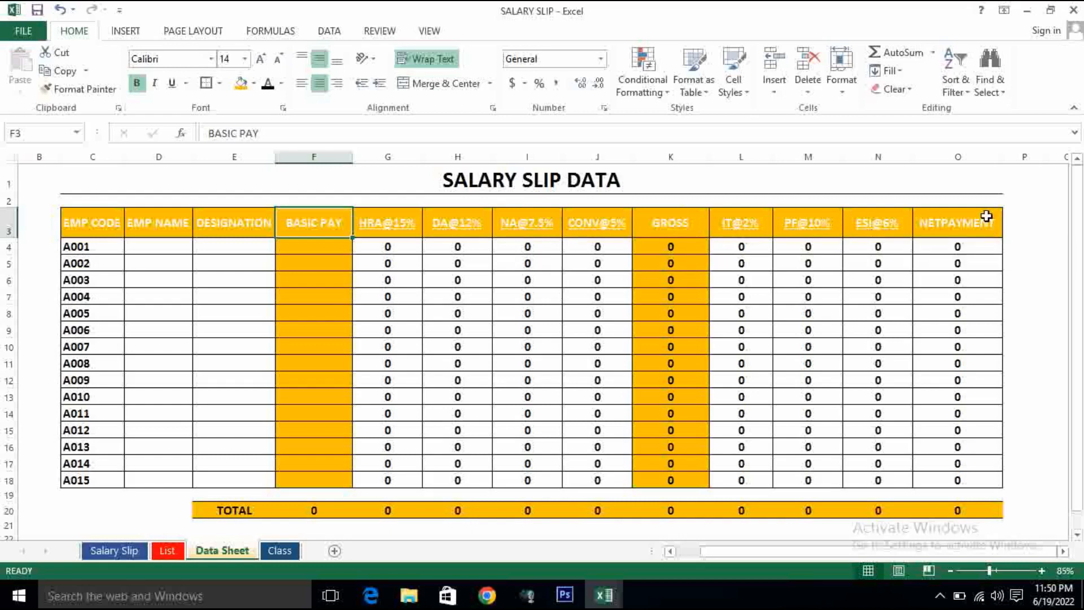
- Fill in the employee's name in capitals for code A001 in the salary slip data table
click(147, 247)
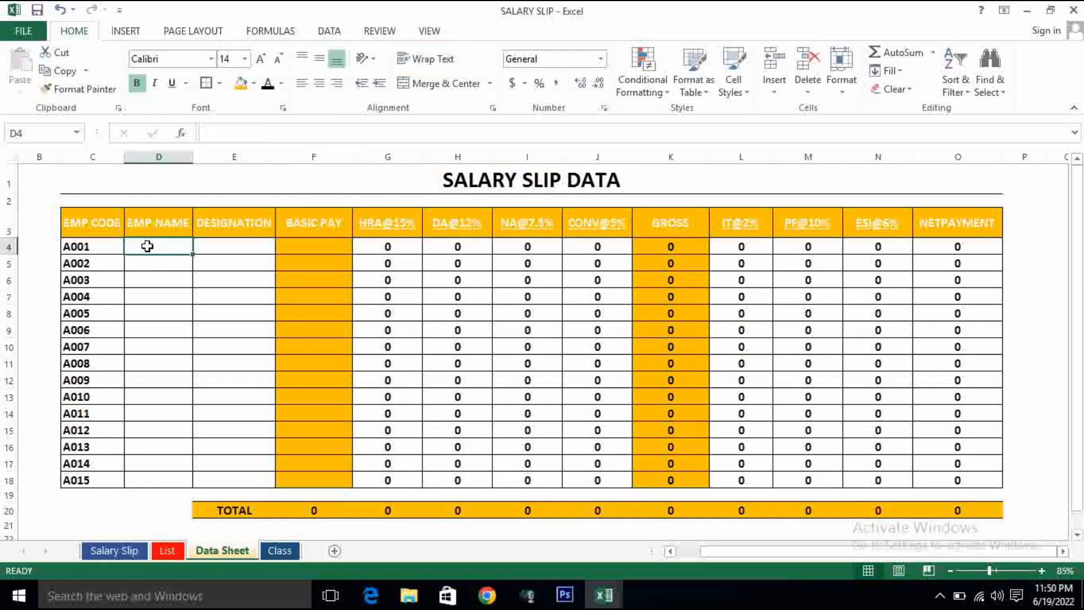
text(ram)
key(BackSpace)
key(BackSpace)
key(BackSpace)
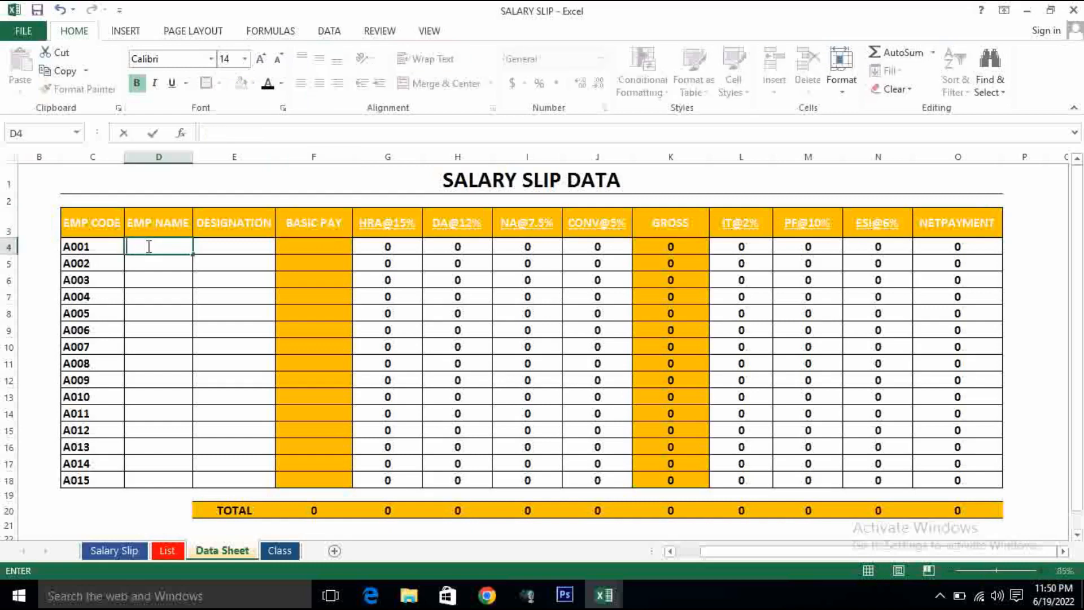
text(RAVI)
key(Tab)
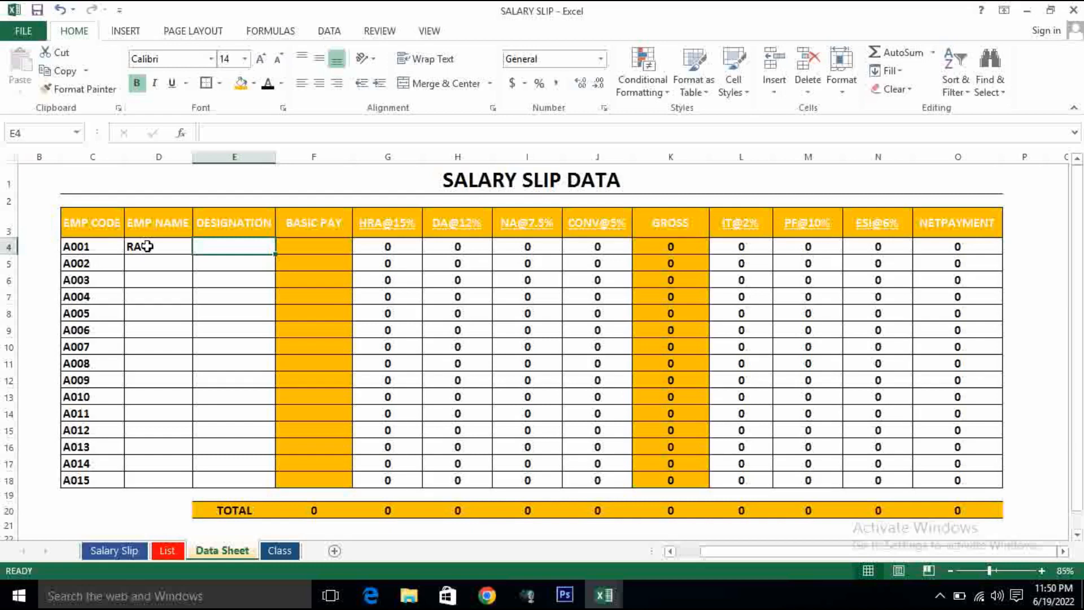
- Set A001's designation to COMPUTER OP and the basic pay to 12500
text(COMPUTER OP)
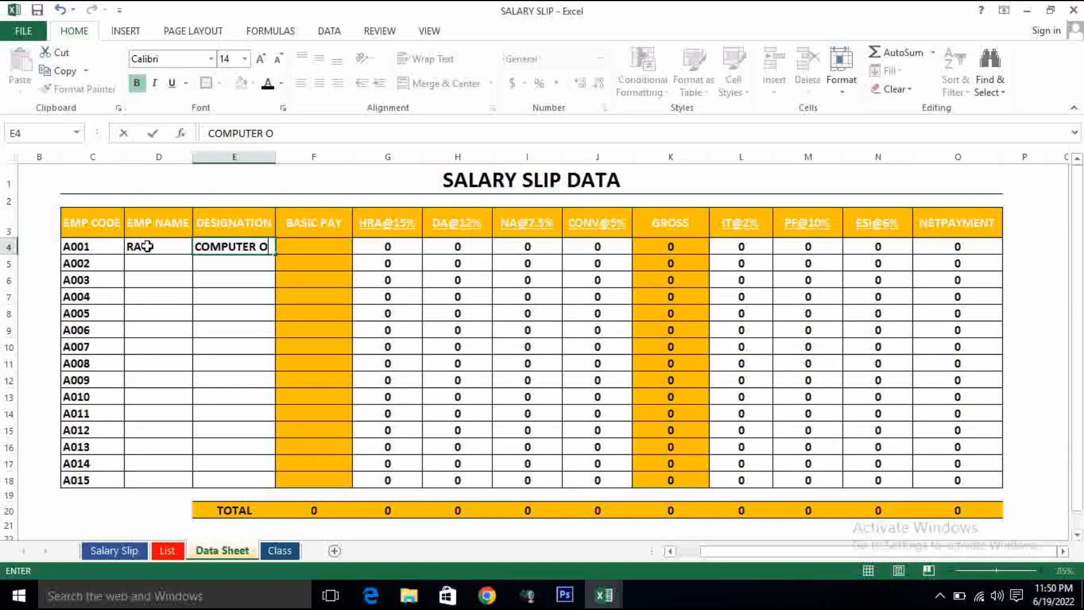
key(Tab)
text(12500)
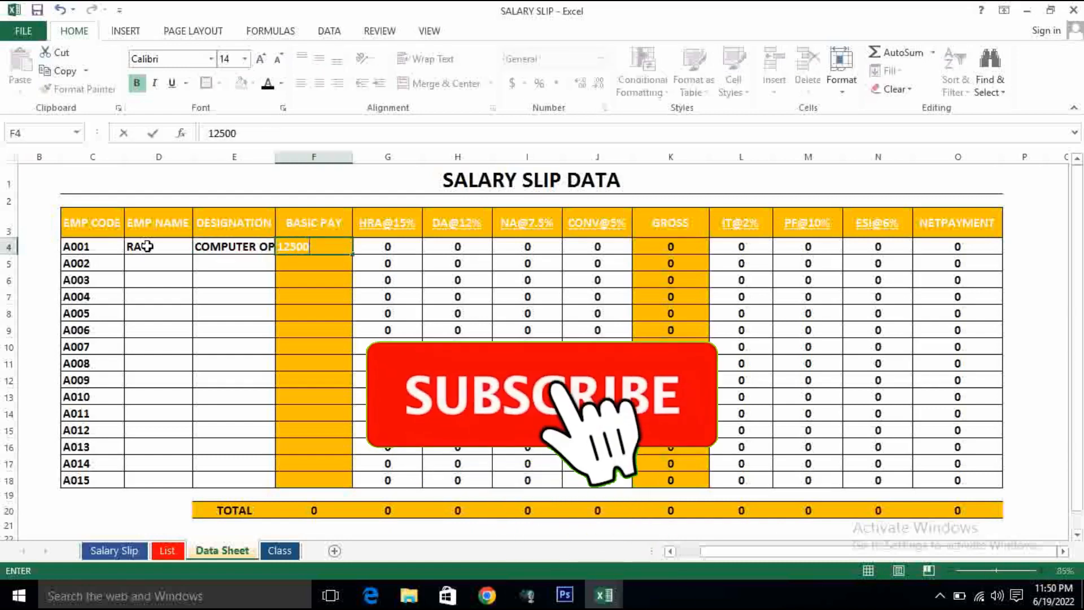
key(Return)
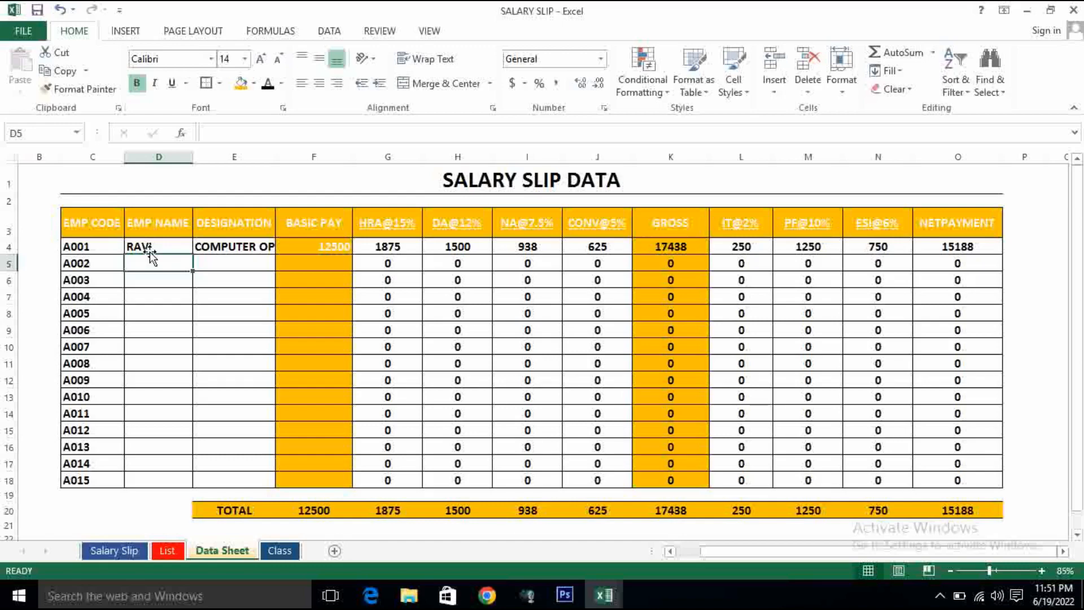
- Examine the employee names, designations and basic pay on the List sheet, then return to the Data Sheet
click(167, 550)
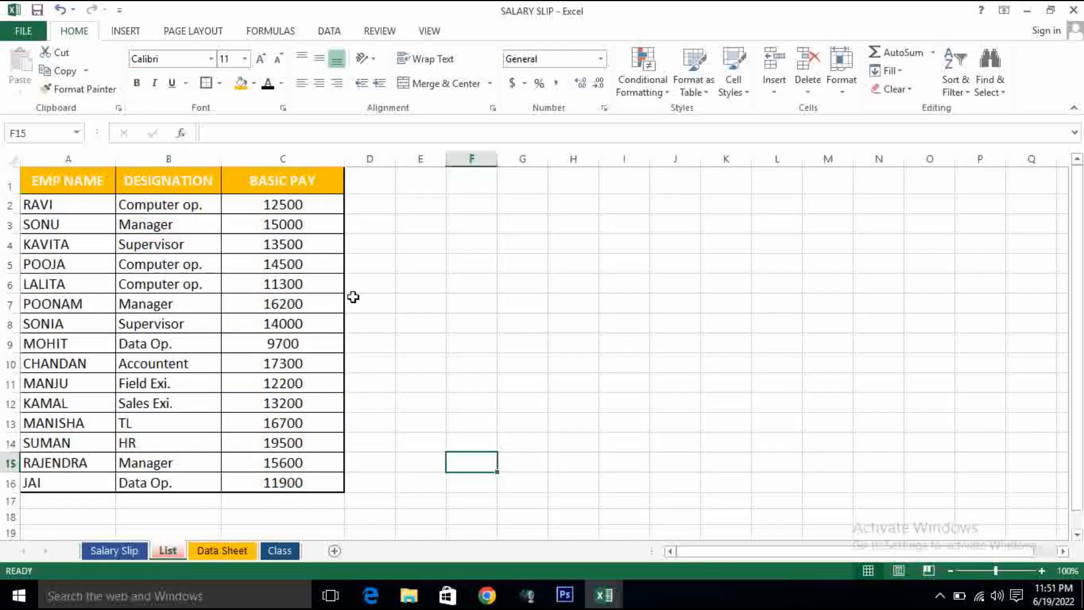
click(69, 202)
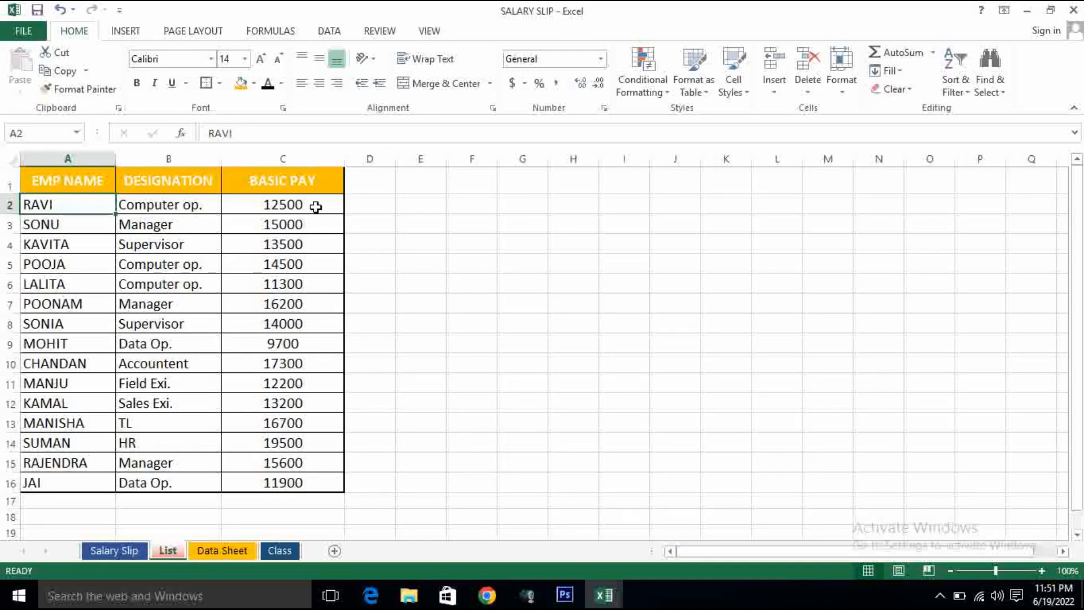
click(73, 220)
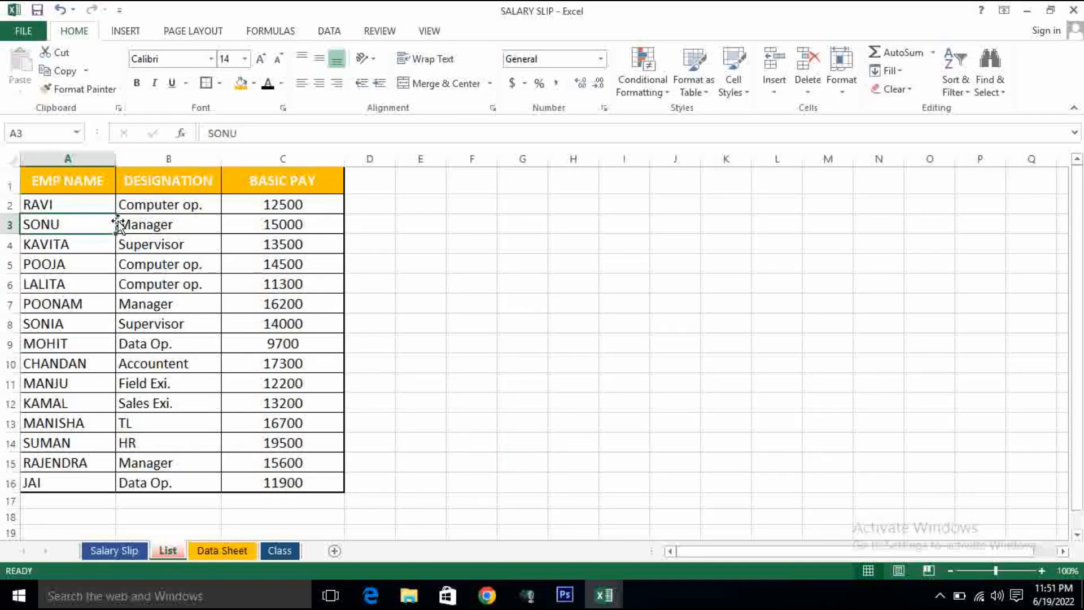
click(167, 224)
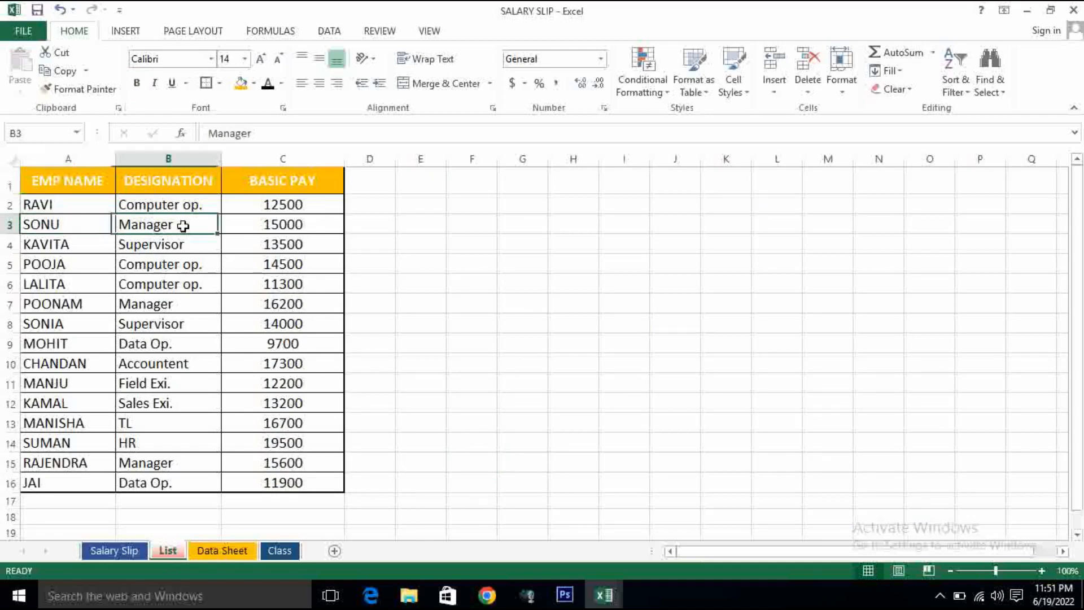
click(323, 225)
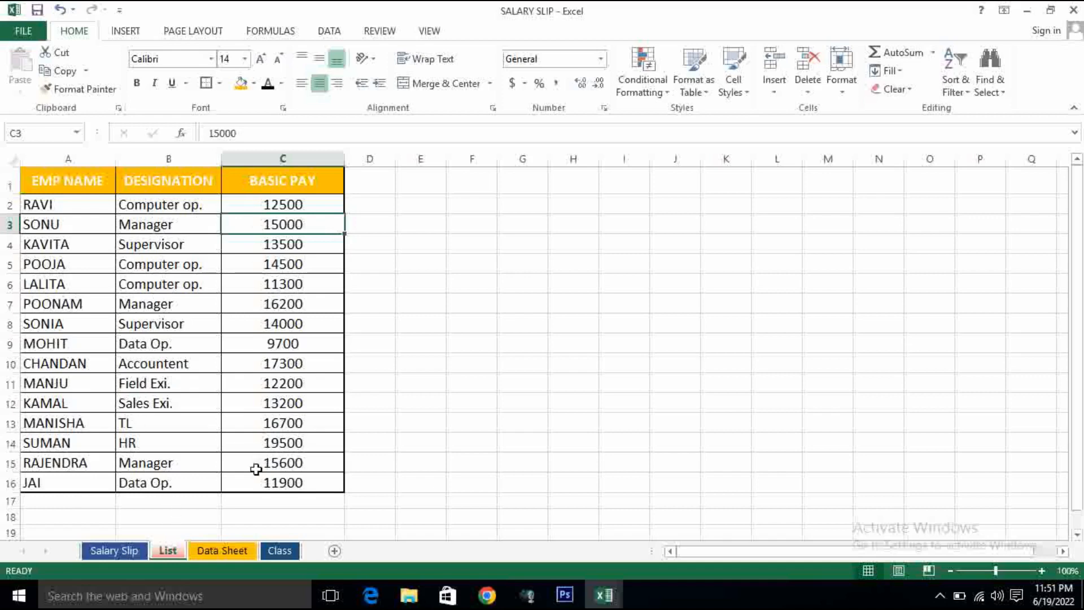
click(223, 551)
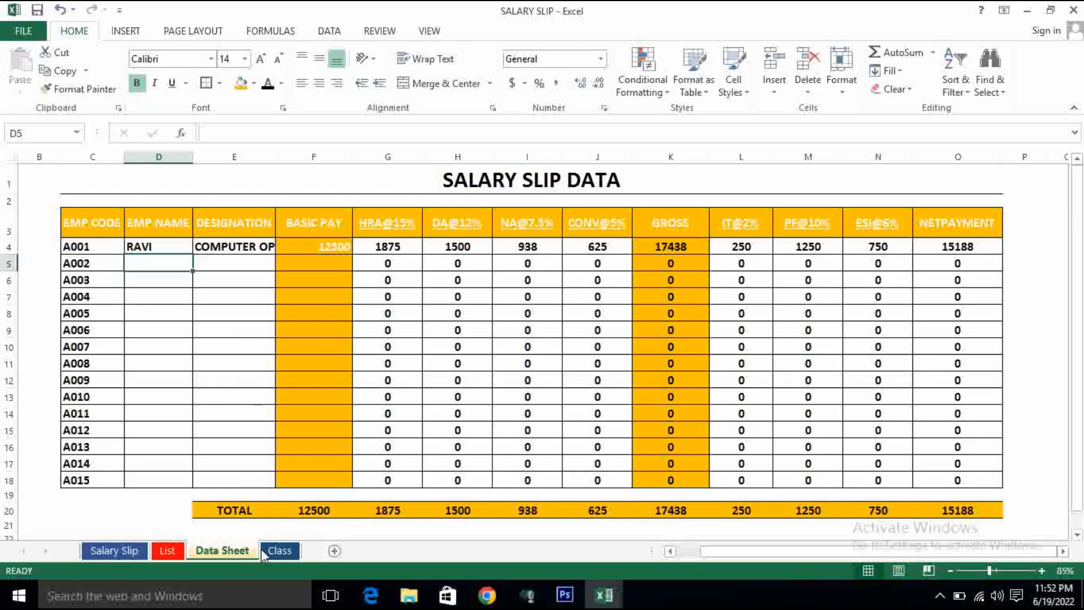
- On the Class sheet, fill the header row A1:M1 with orange and make its text white
click(286, 550)
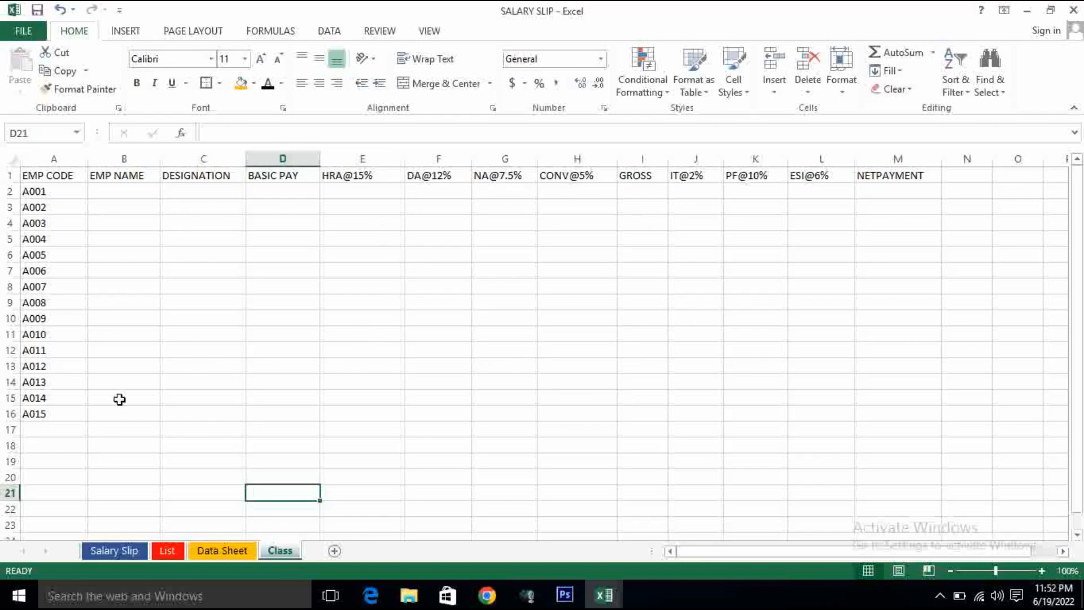
click(148, 407)
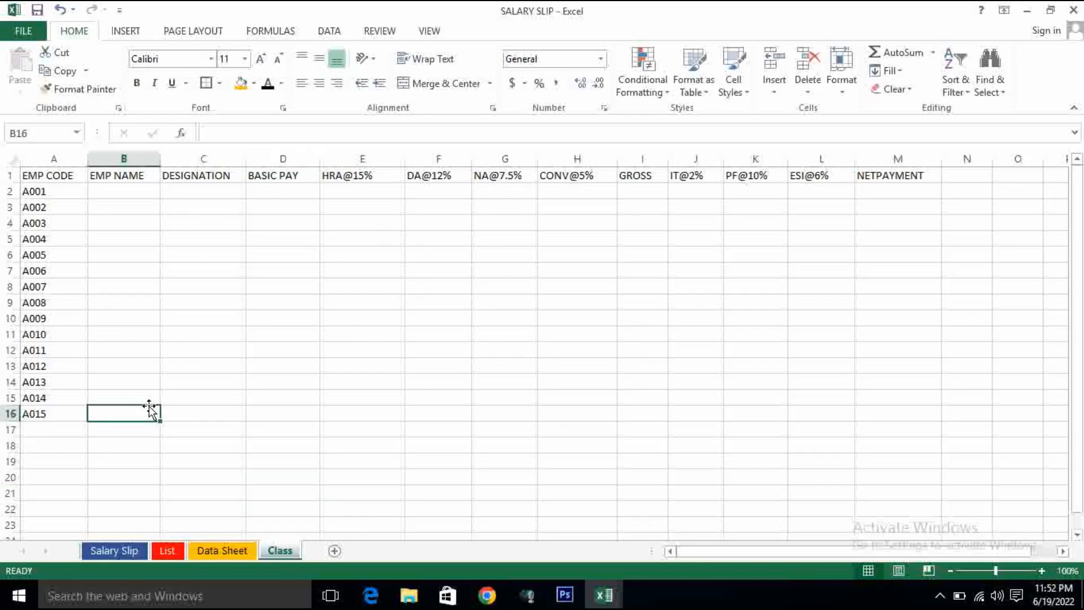
drag(47, 178, 903, 179)
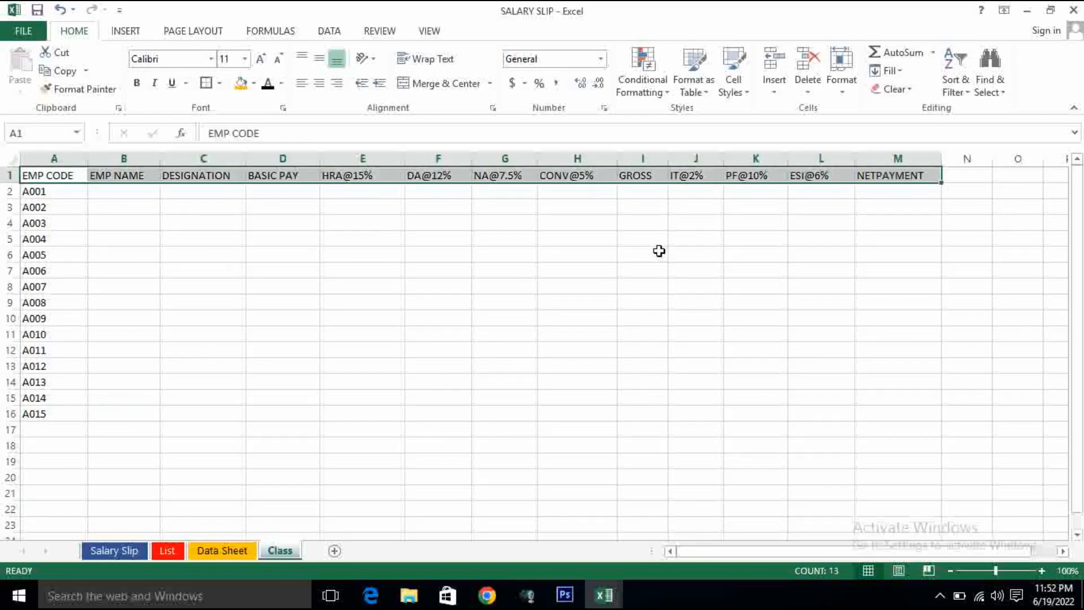
click(240, 84)
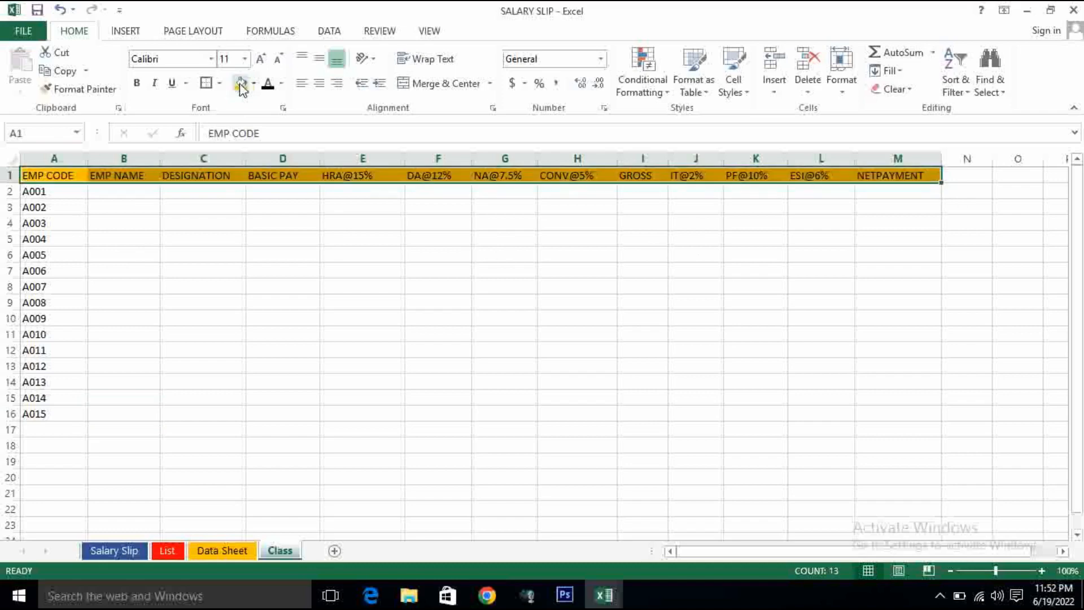
click(281, 84)
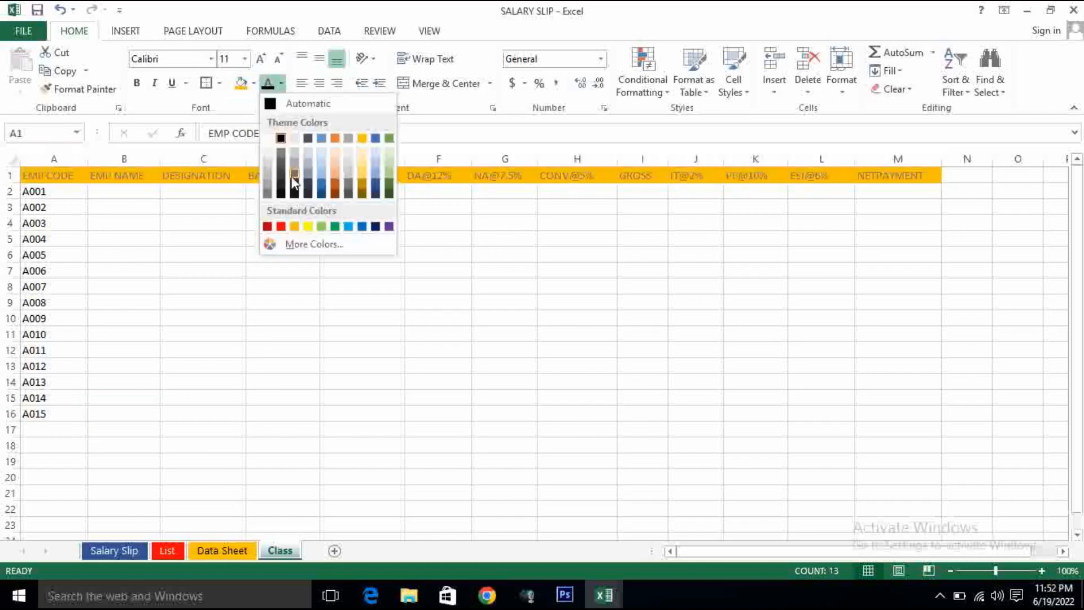
click(270, 138)
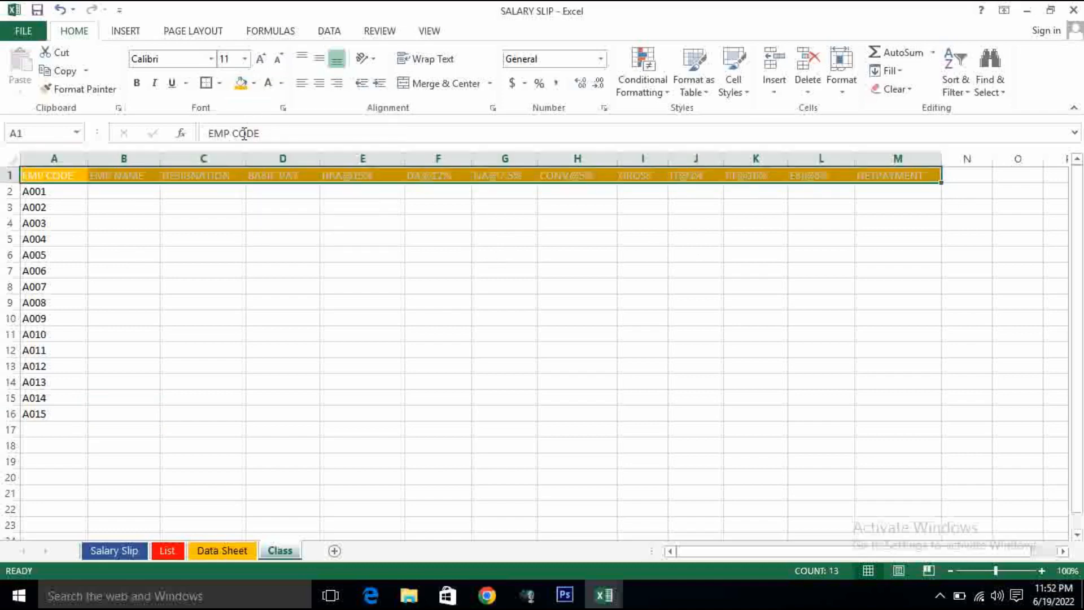
- Make the header row bold and taller, and centre its text horizontally and vertically
click(136, 83)
drag(8, 182, 9, 196)
click(322, 84)
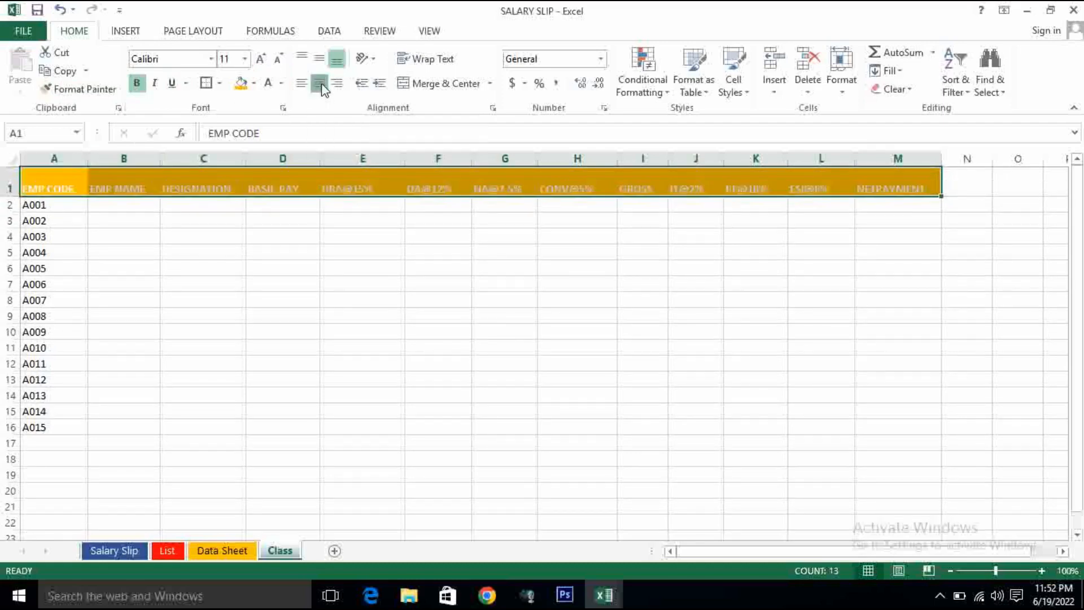
click(319, 58)
click(140, 235)
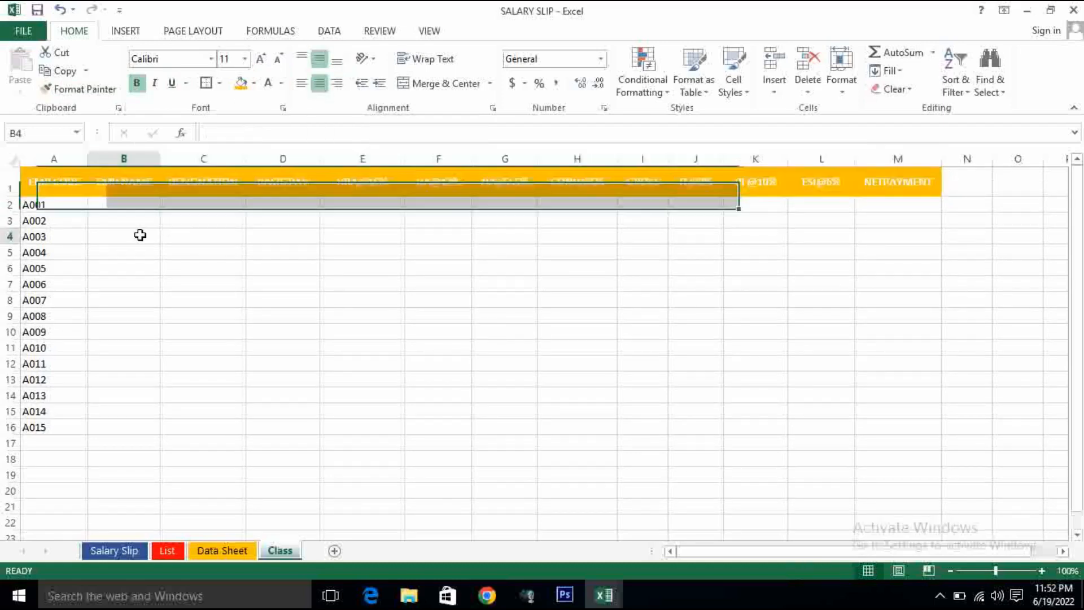
- Apply All Borders to the whole employee table, A1:M16
drag(70, 184, 900, 428)
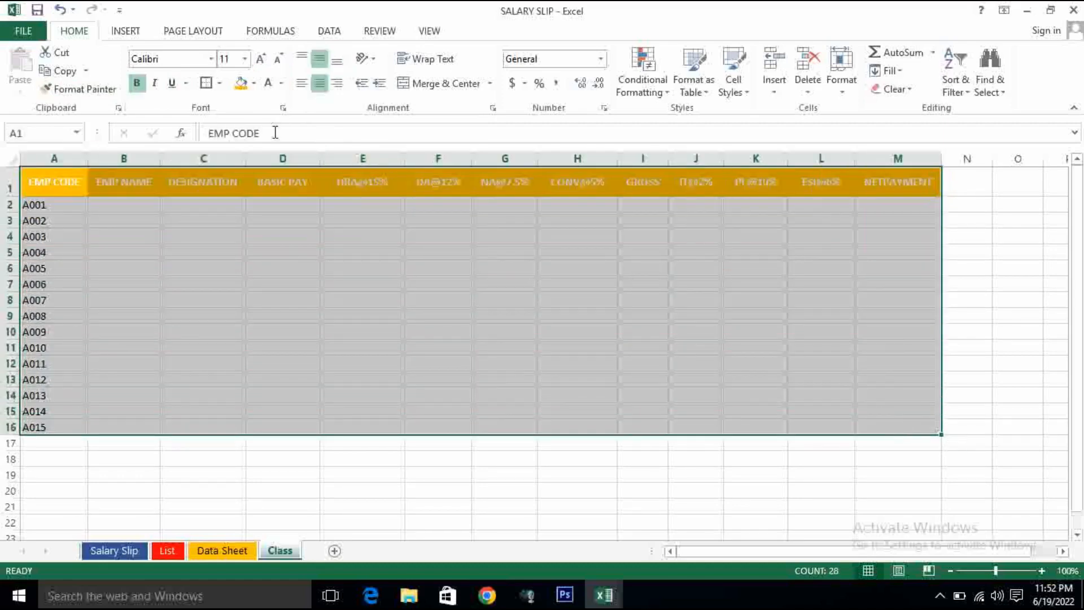
click(219, 85)
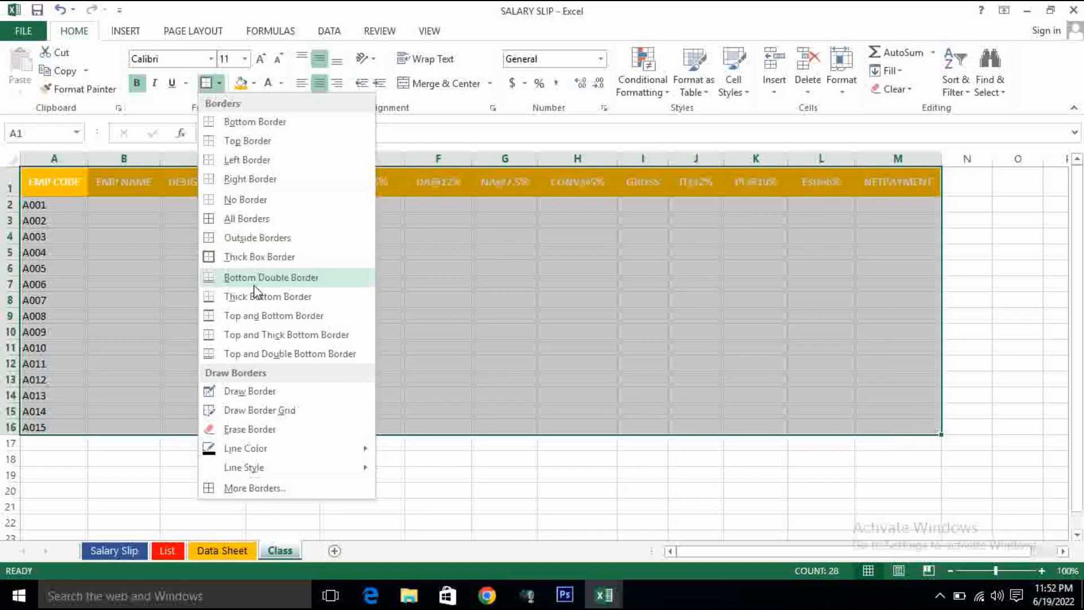
click(239, 219)
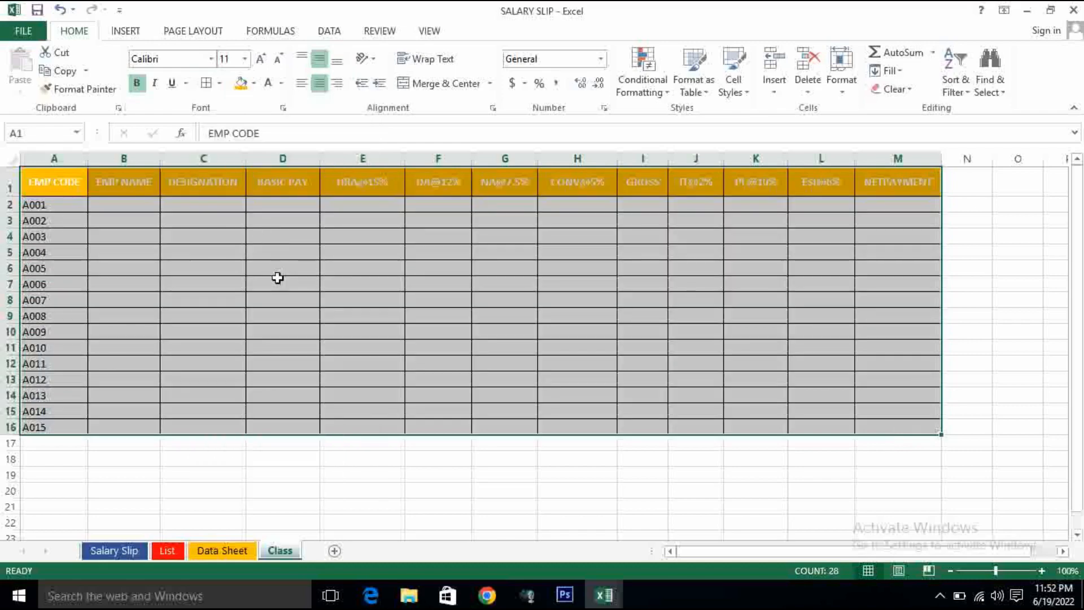
- Fill the BASIC PAY column, D1:D16, with the same orange as the header row
click(286, 197)
drag(288, 182, 290, 425)
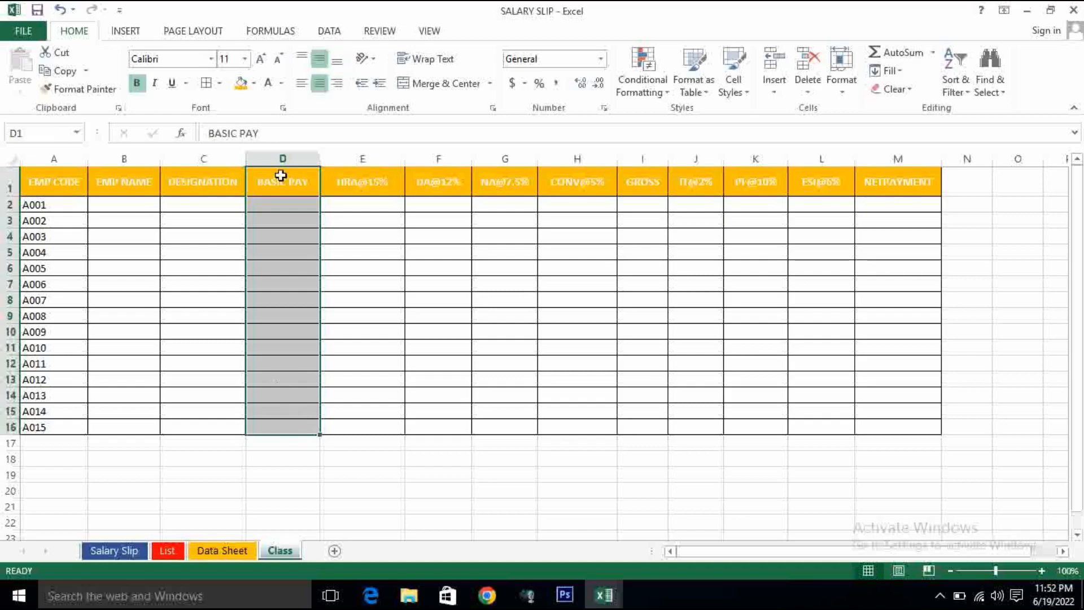
click(240, 85)
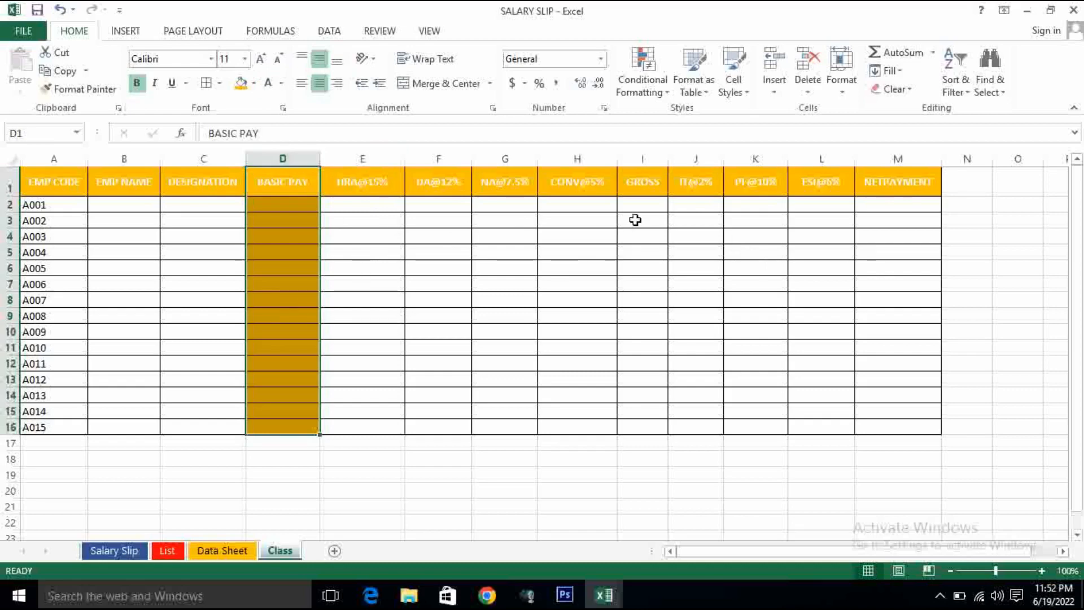
- Fill the GROSS column, I1:I16, with the same orange as the header row and widen column I slightly
drag(638, 184, 642, 430)
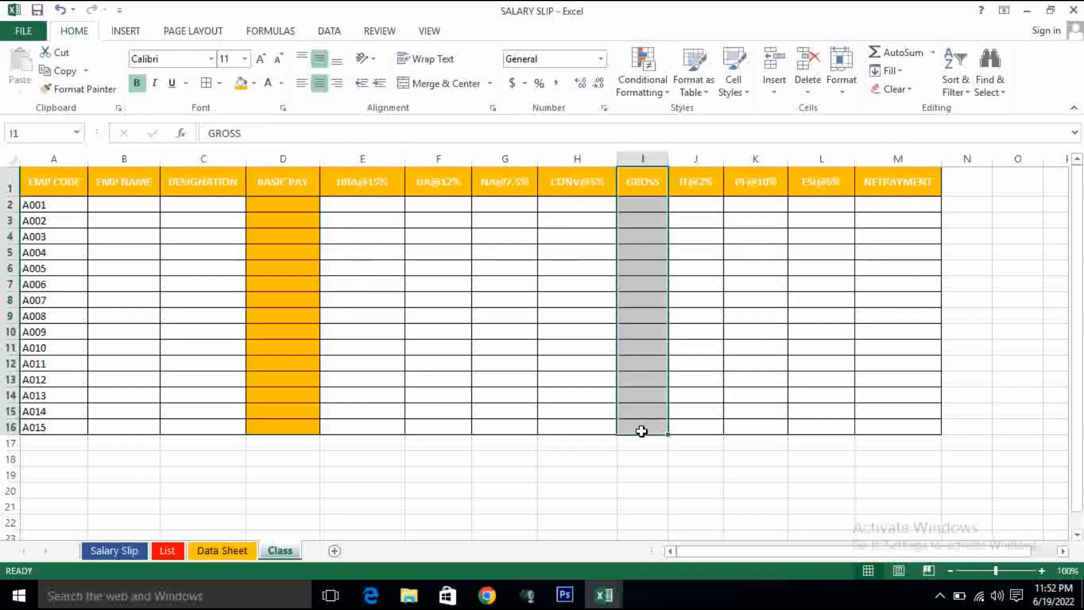
click(241, 83)
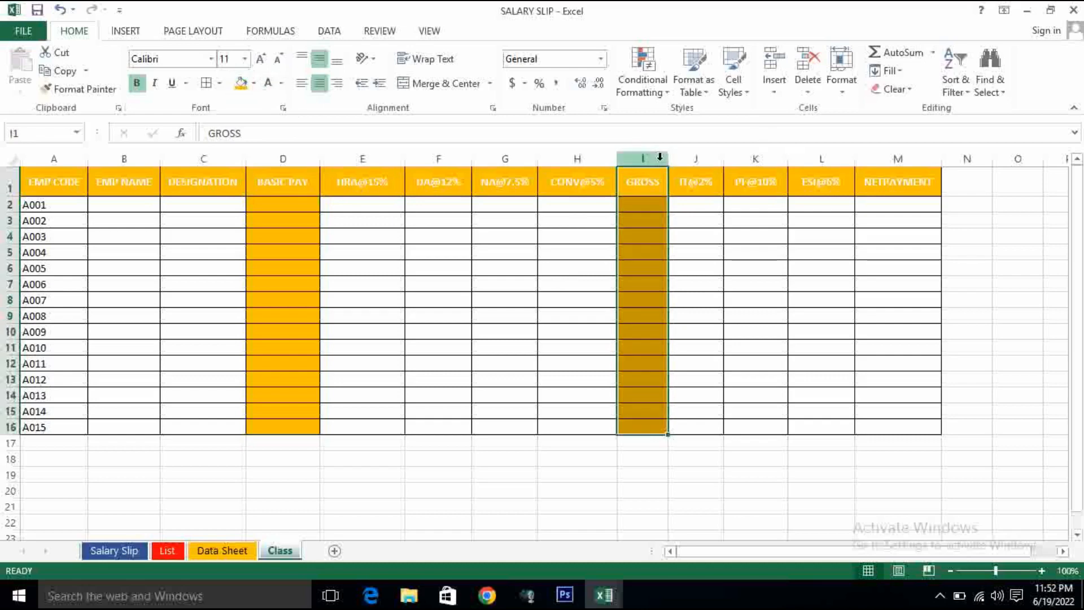
drag(668, 159, 678, 159)
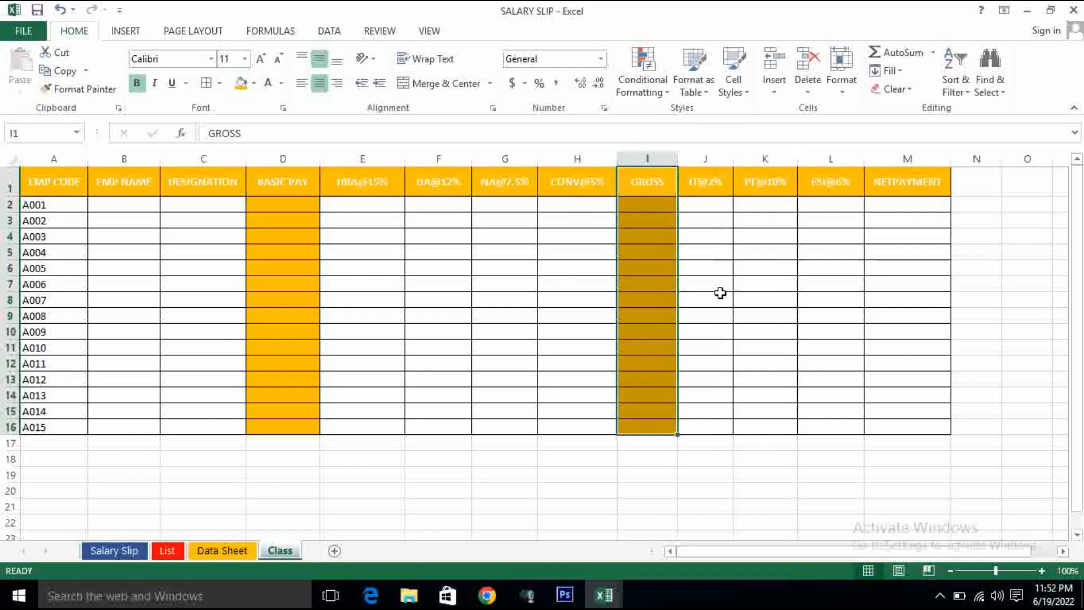
click(899, 205)
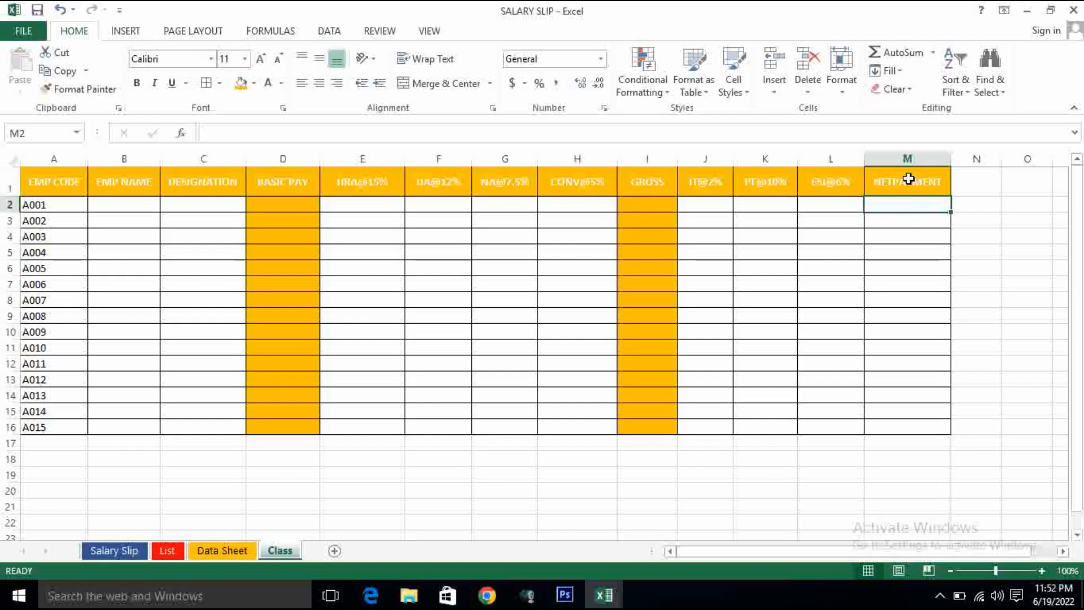
- Compare the Class sheet with the finished Data Sheet, examining how its TOTAL row is laid out below the table
click(218, 550)
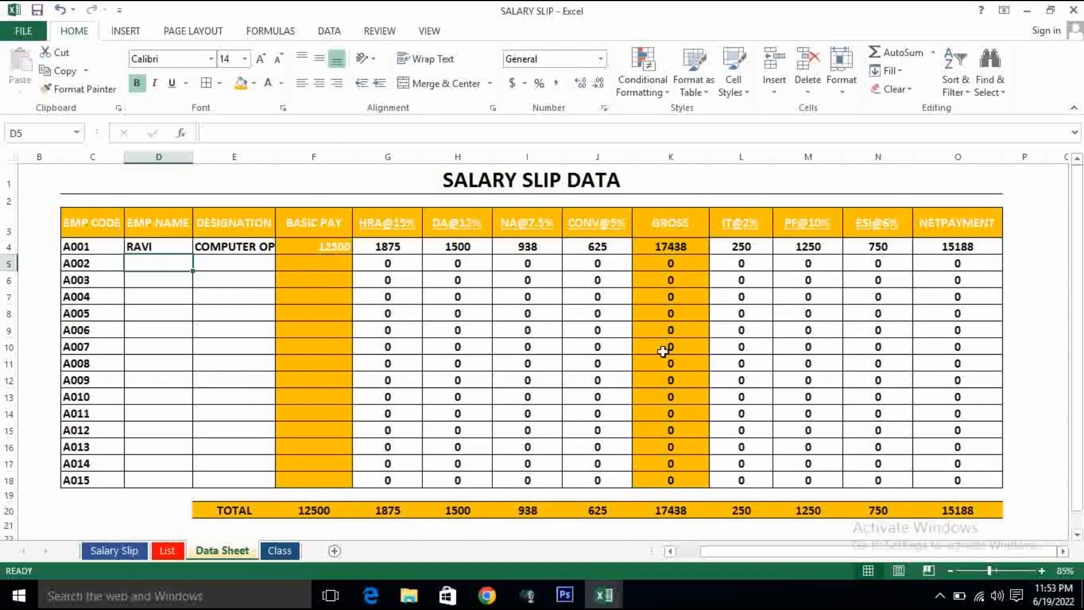
click(278, 551)
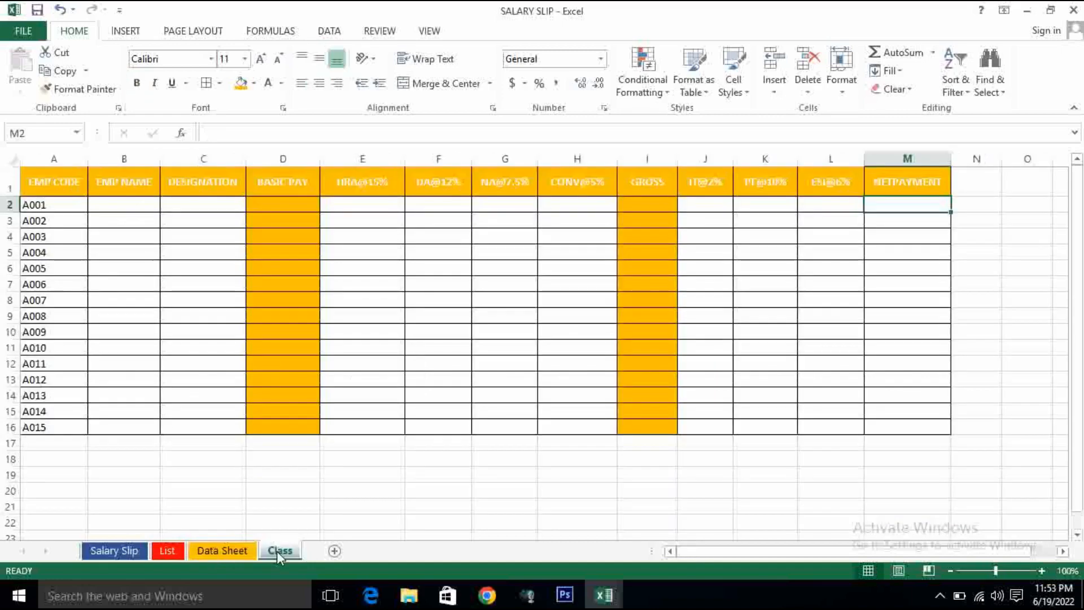
click(226, 551)
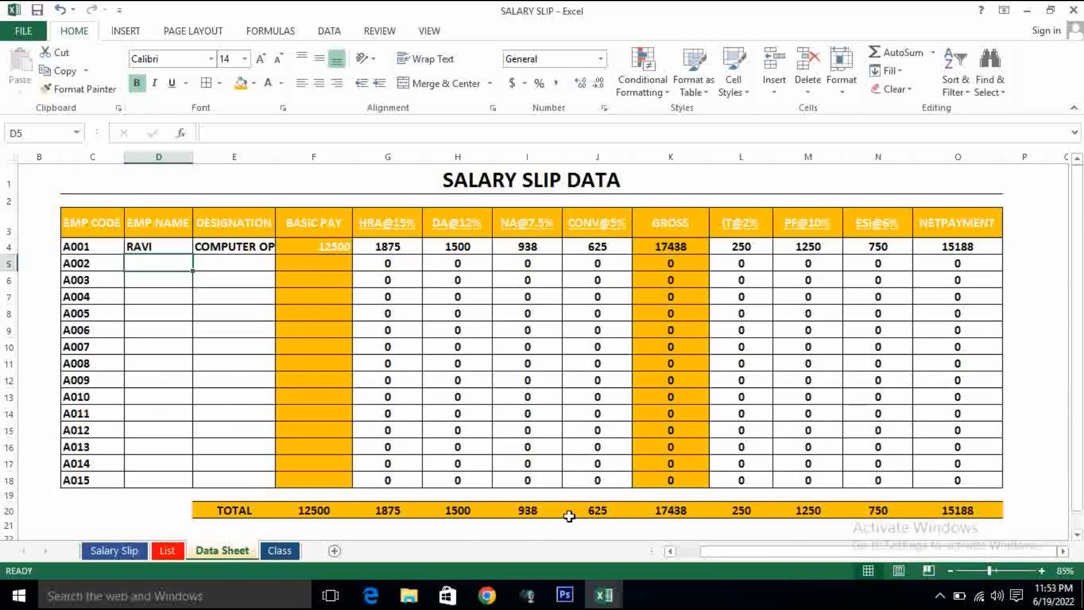
click(269, 546)
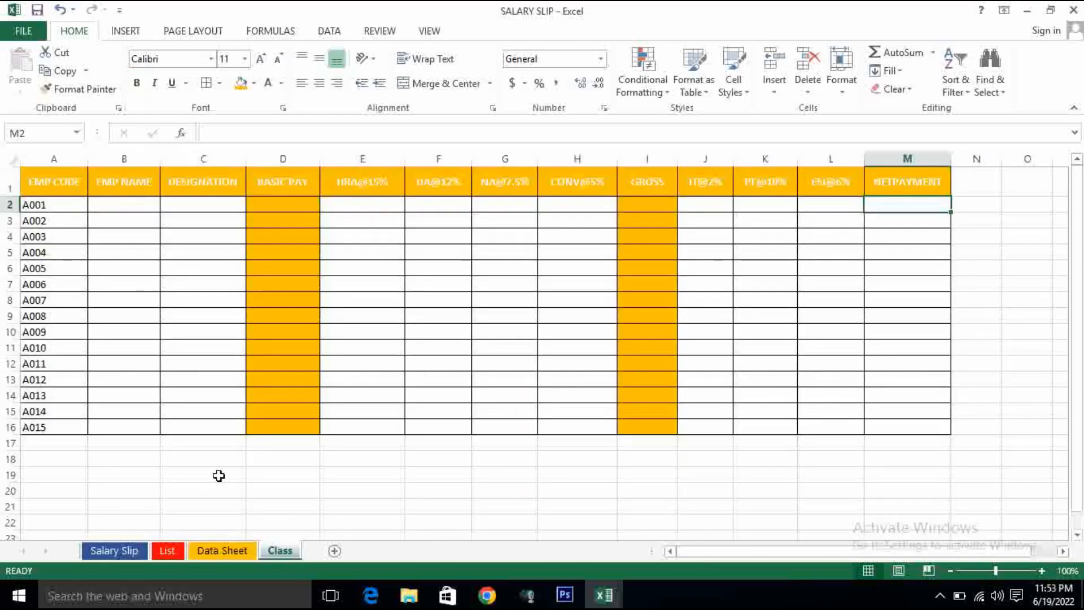
click(232, 552)
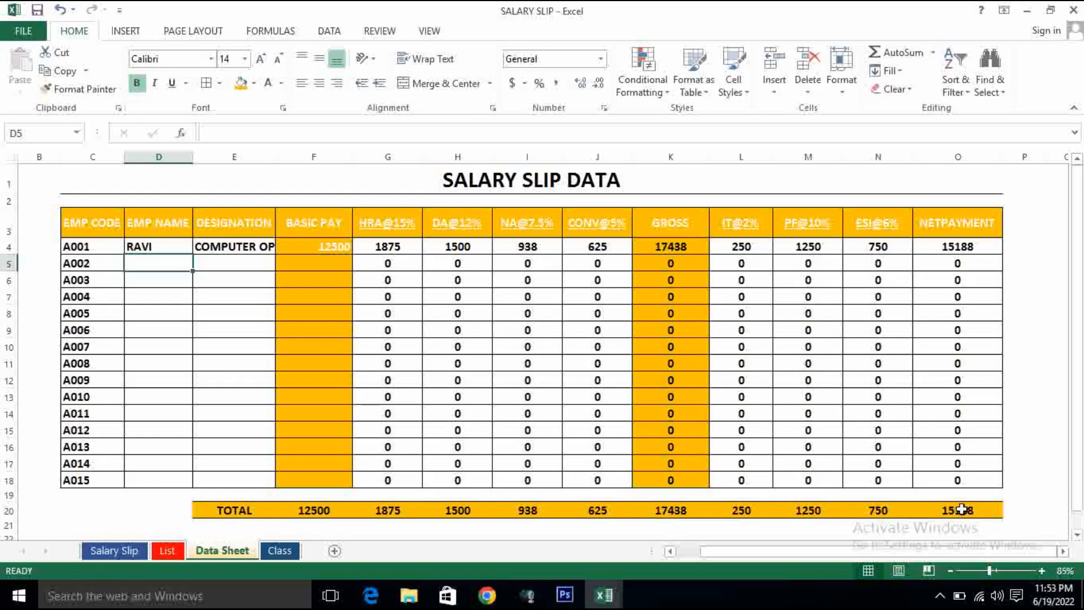
click(285, 553)
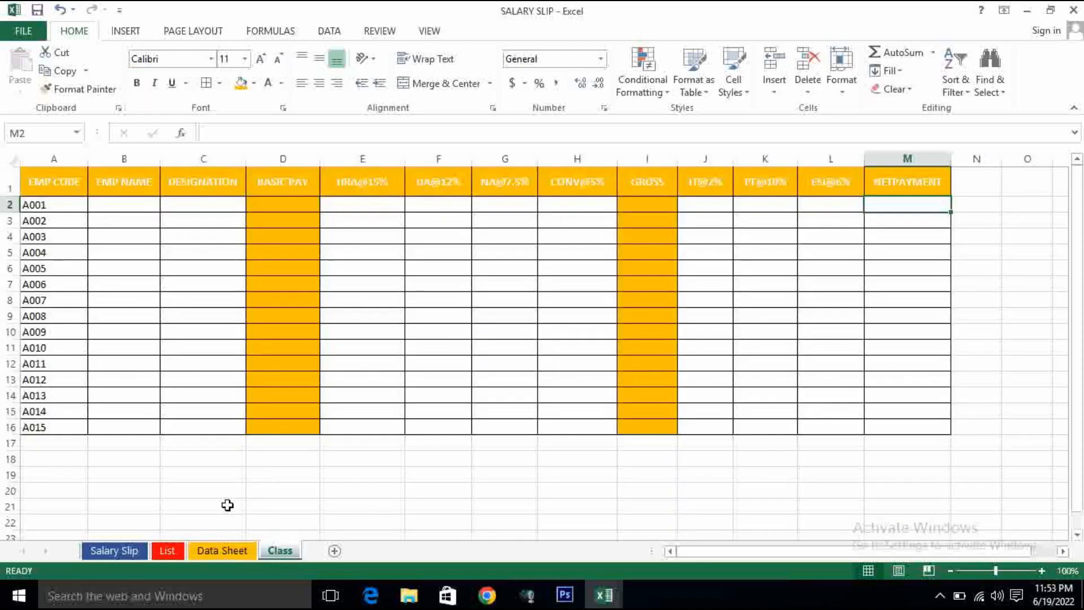
- Enter the label TOTAL in C18 and the formula =SUM(D2:D16) in D18
click(213, 462)
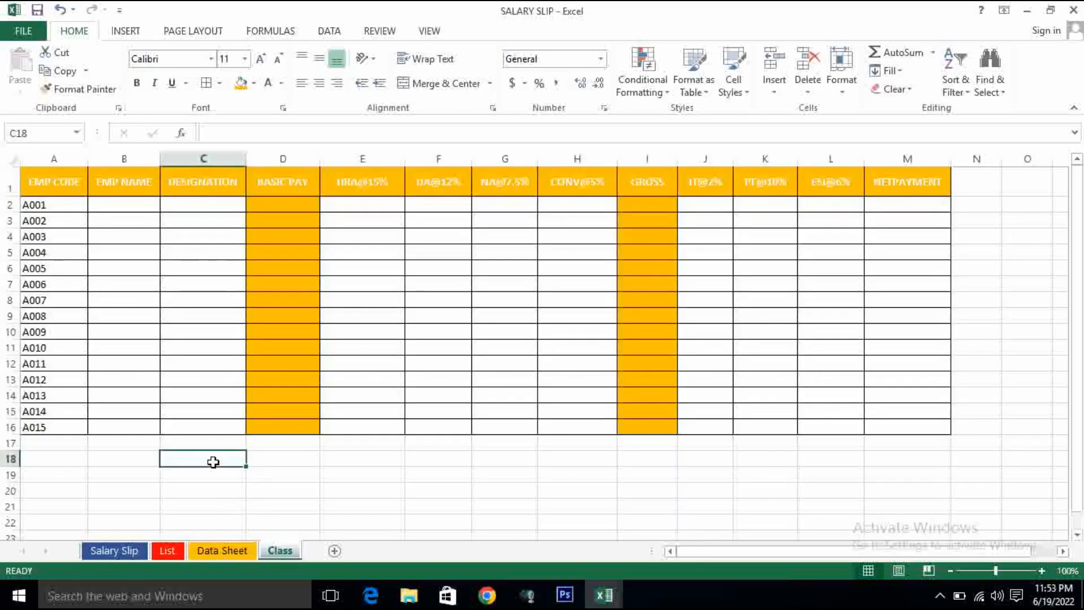
text(TOTAL)
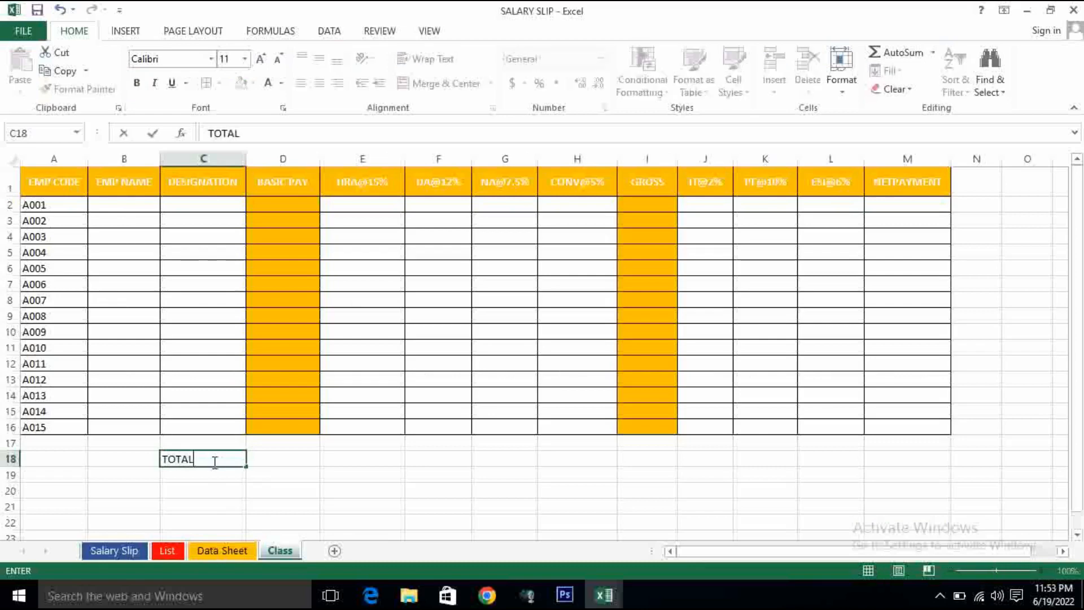
key(Tab)
text(=SUM()
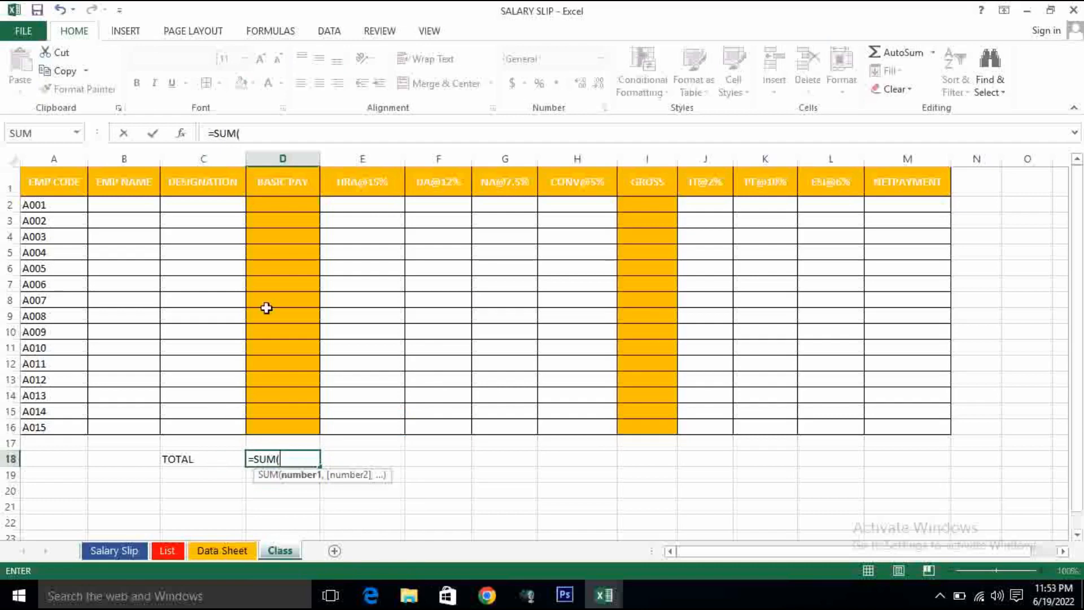
drag(288, 204, 300, 429)
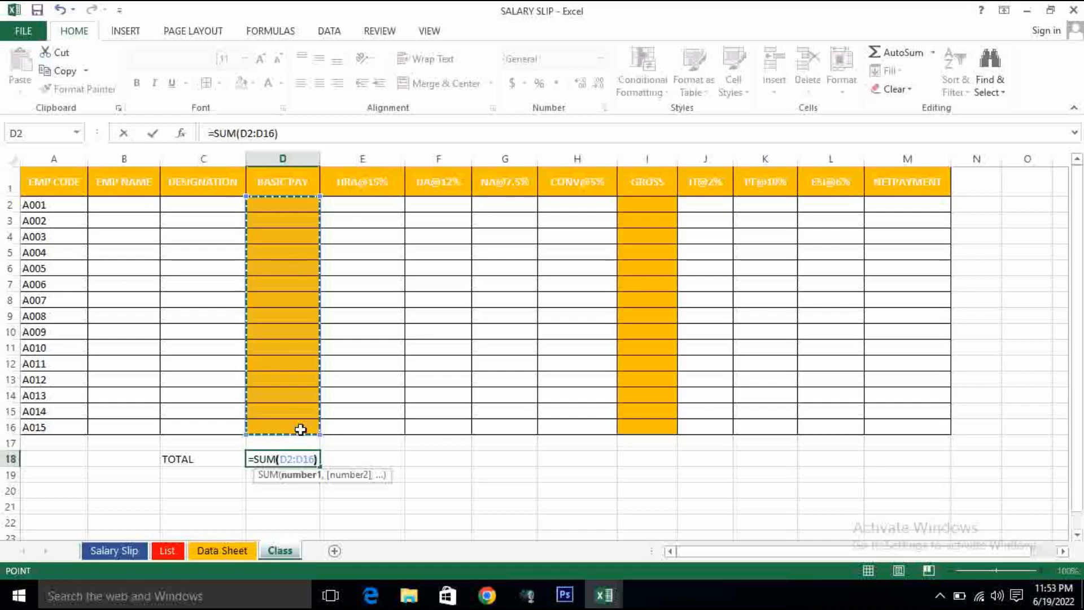
text())
key(Return)
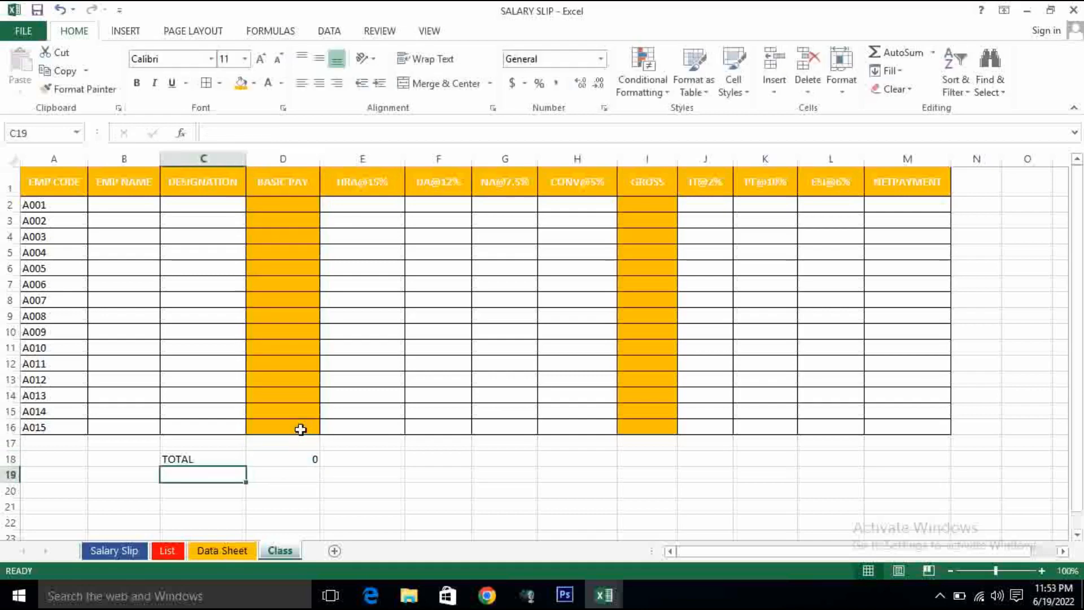
- Make the TOTAL label and its sum in C18:D18 bold, centred and 12 points in size
click(297, 457)
drag(181, 459, 301, 462)
click(136, 83)
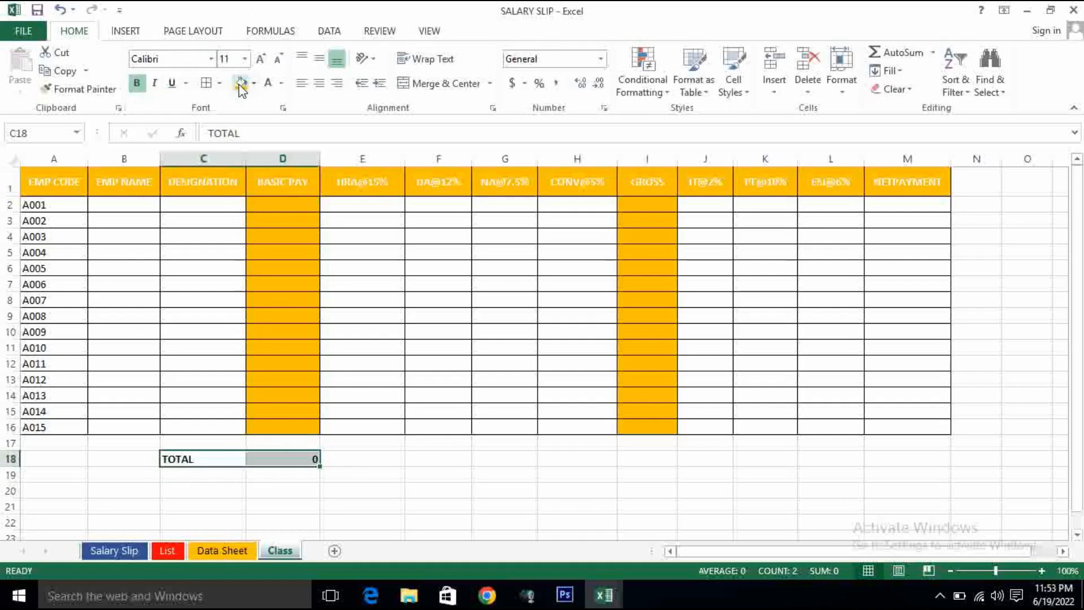
click(321, 84)
click(260, 59)
- Copy the sum formula in D18 across the total row to M18
click(305, 460)
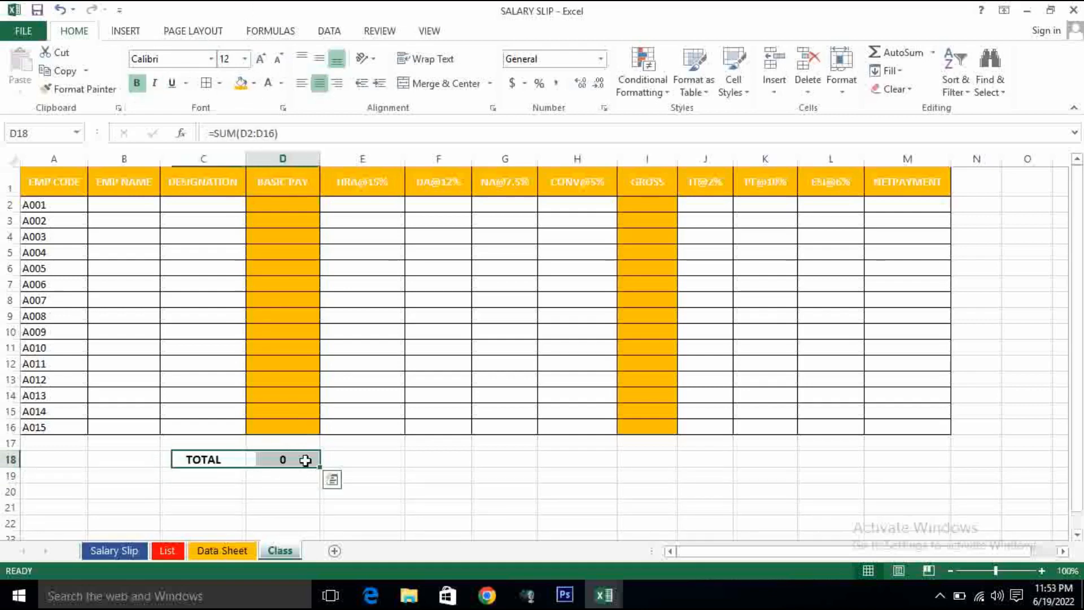
drag(321, 470, 931, 467)
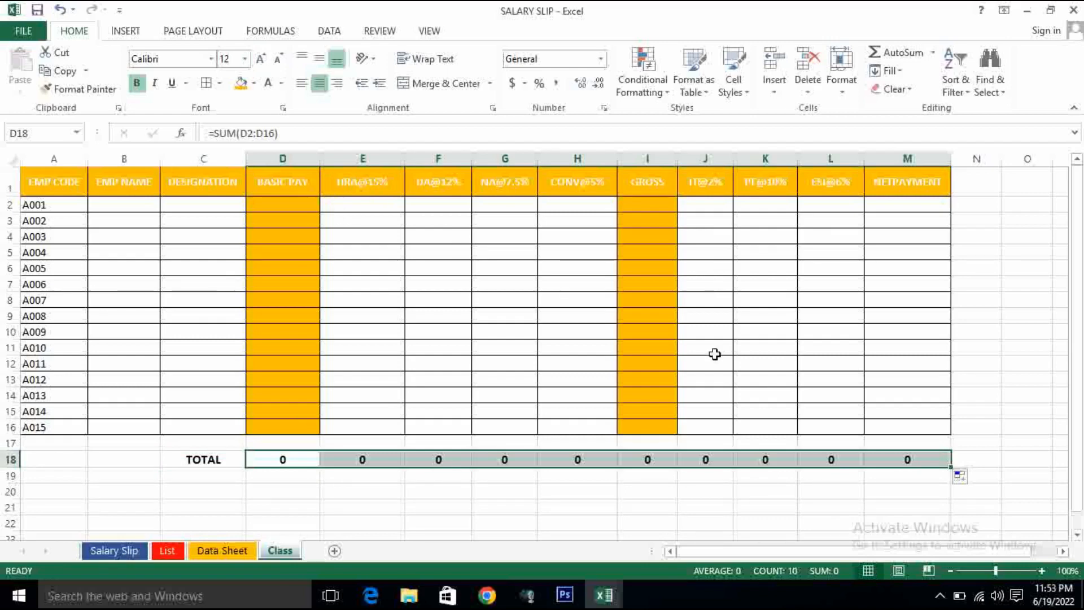
click(295, 475)
- Fill the totals in D18:M18 with orange and make their text white
drag(281, 459, 905, 452)
click(242, 90)
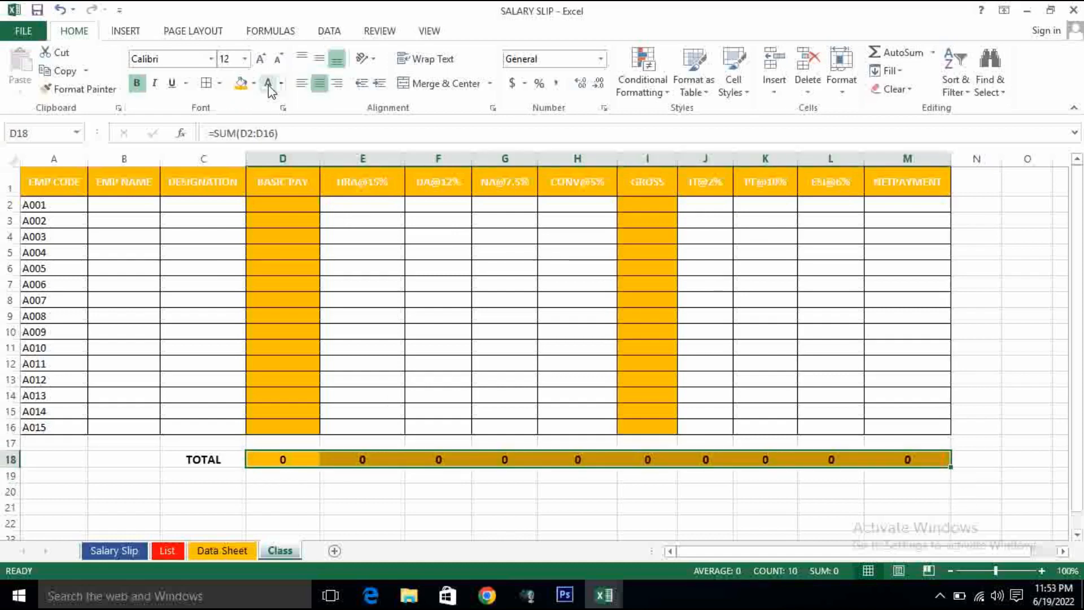
click(267, 83)
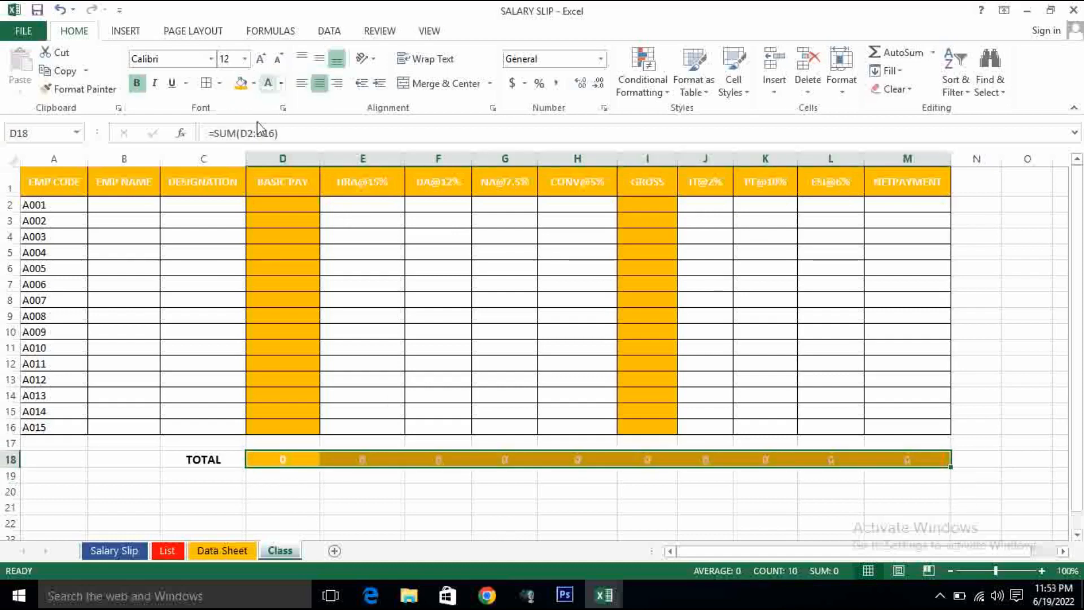
click(346, 497)
- Apply a Top and Bottom Border to the totals in D18:M18
drag(252, 459, 938, 456)
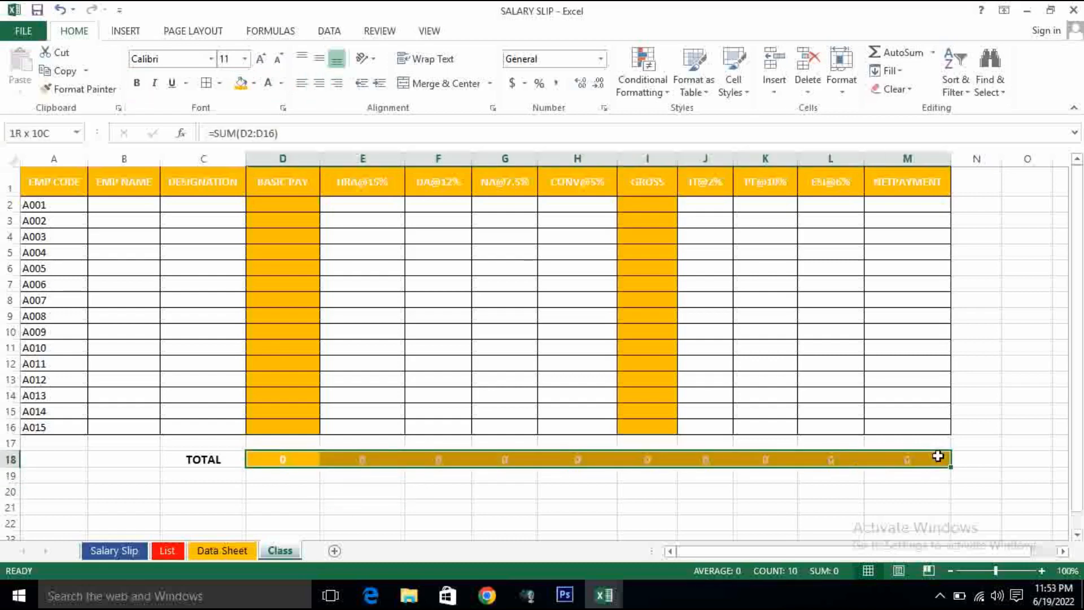
click(219, 82)
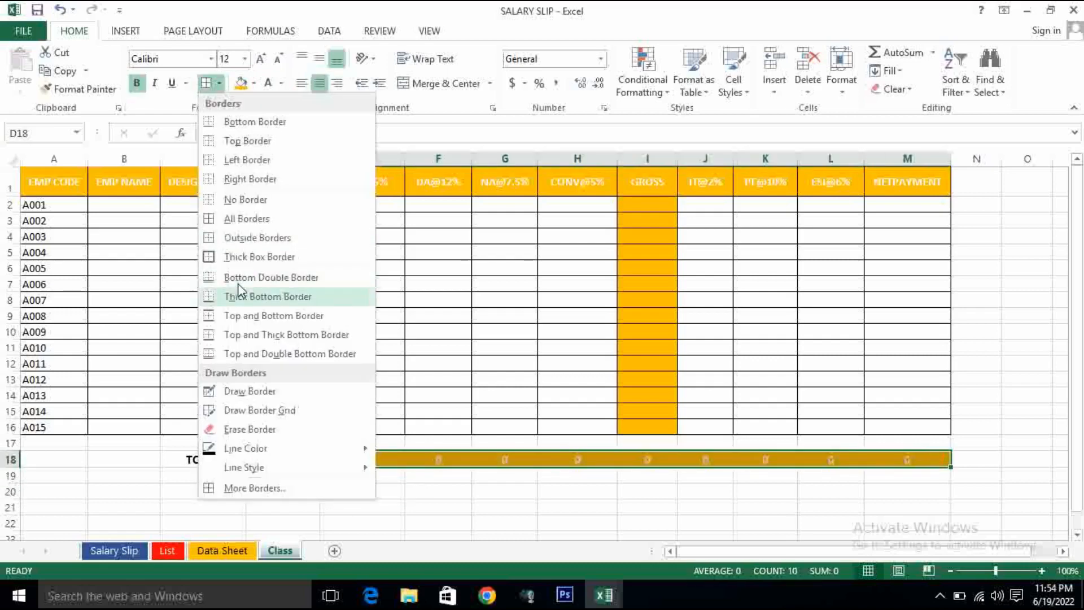
click(265, 315)
click(499, 493)
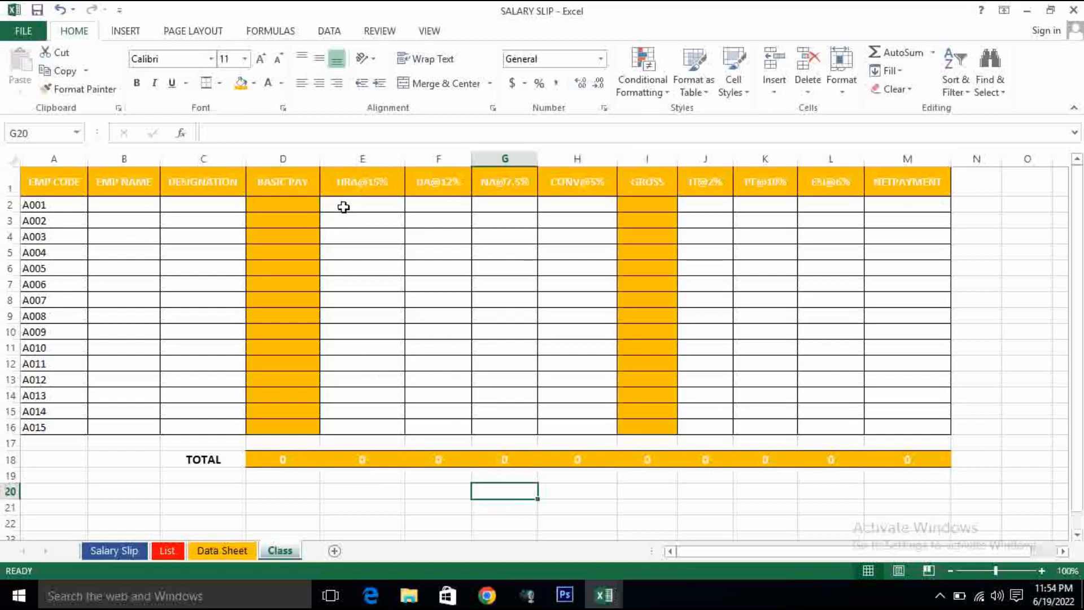
- Enter the HRA formula =D2*15% in E2 for employee A001
click(362, 204)
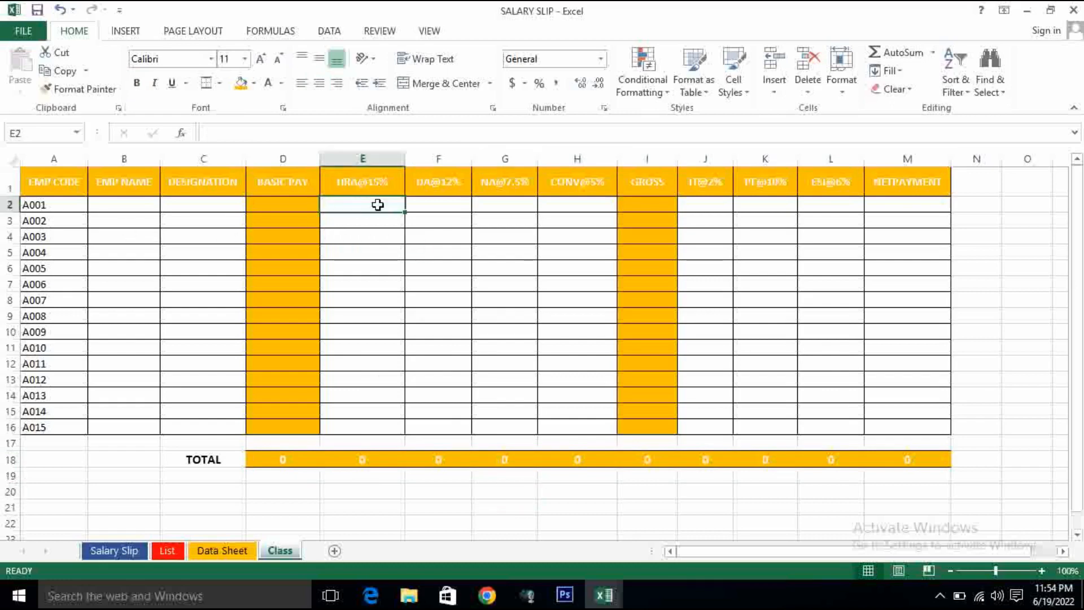
click(283, 203)
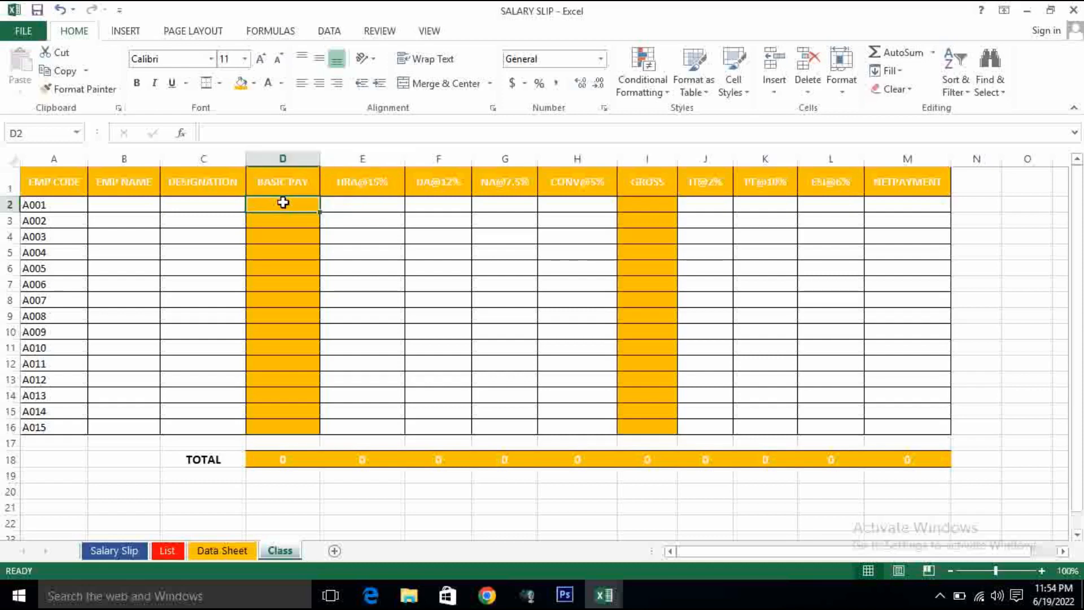
click(370, 203)
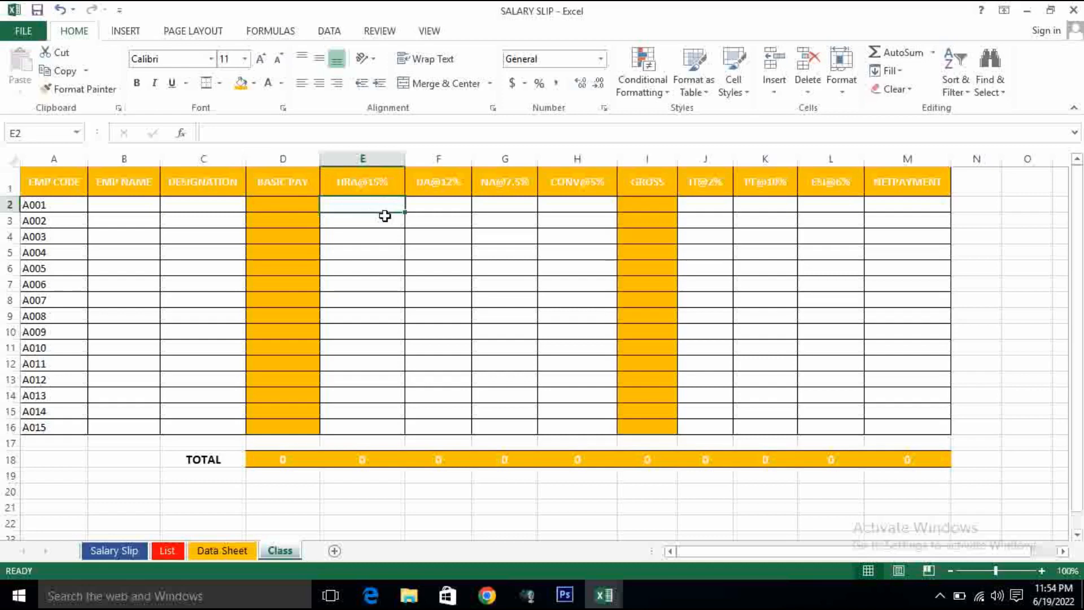
text(=)
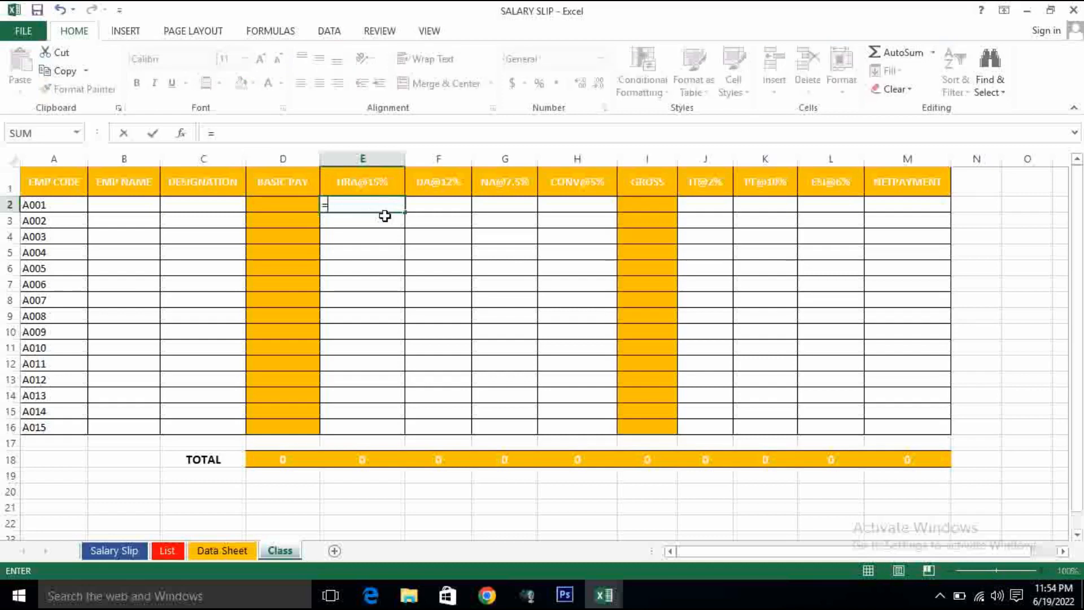
click(287, 201)
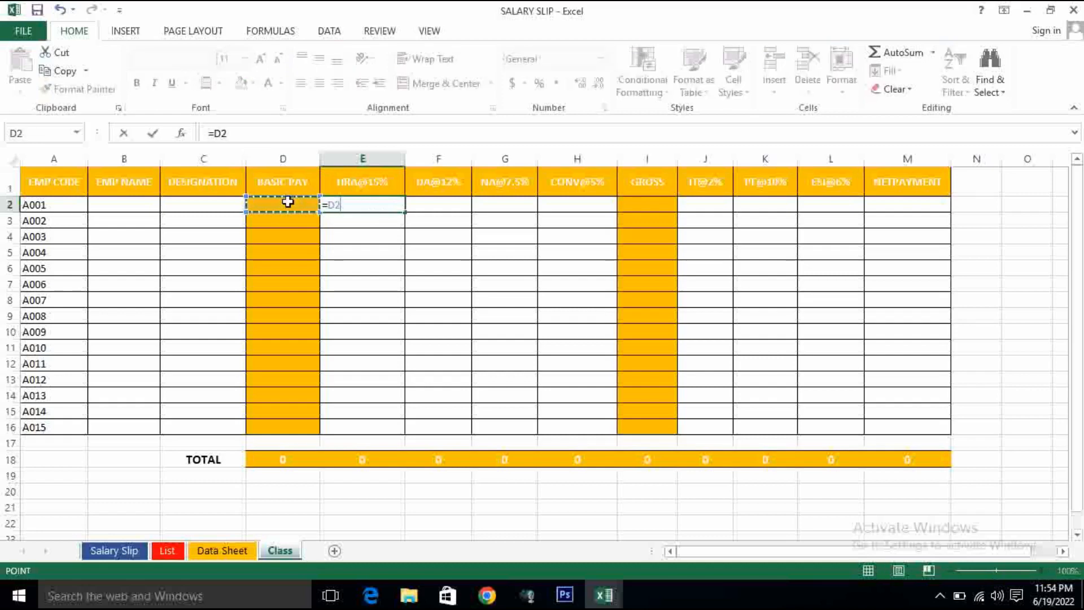
text(*)
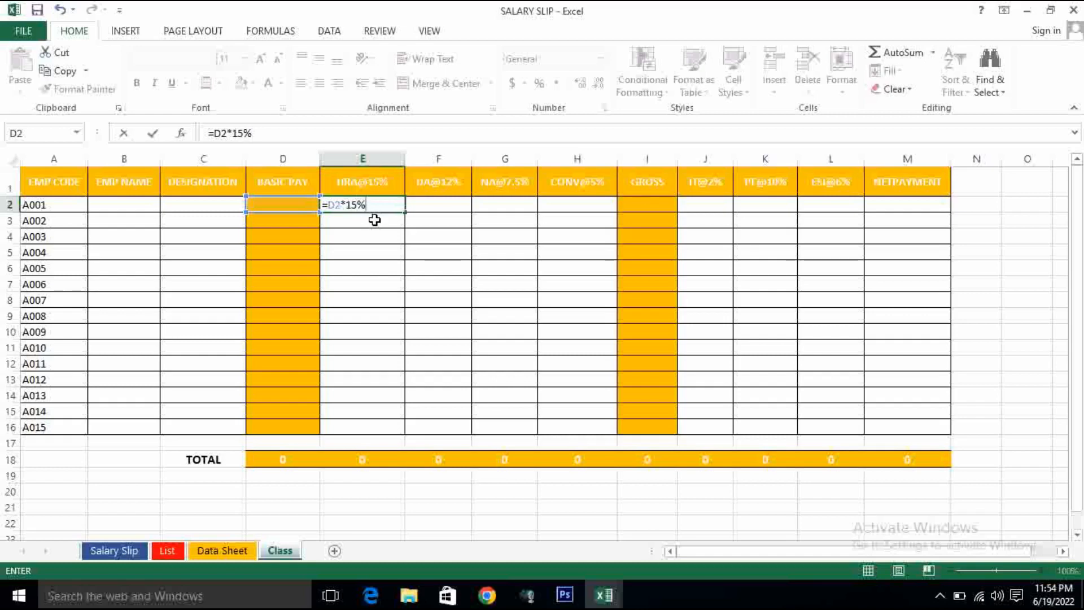
key(Return)
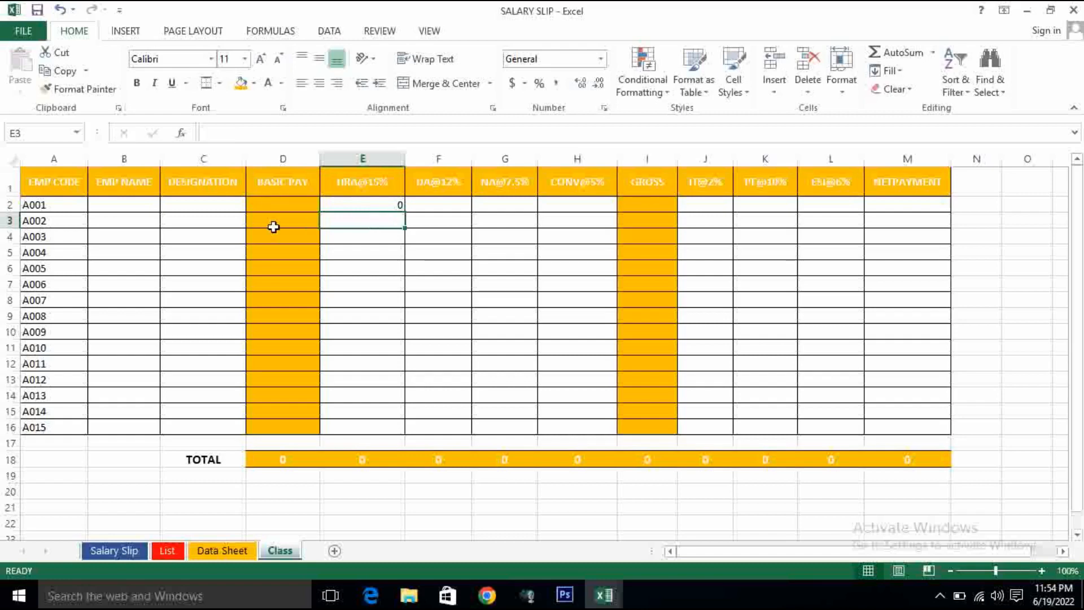
- Enter the DA@12% formula in F2 for employee A001, multiplying the basic pay in D2
click(428, 204)
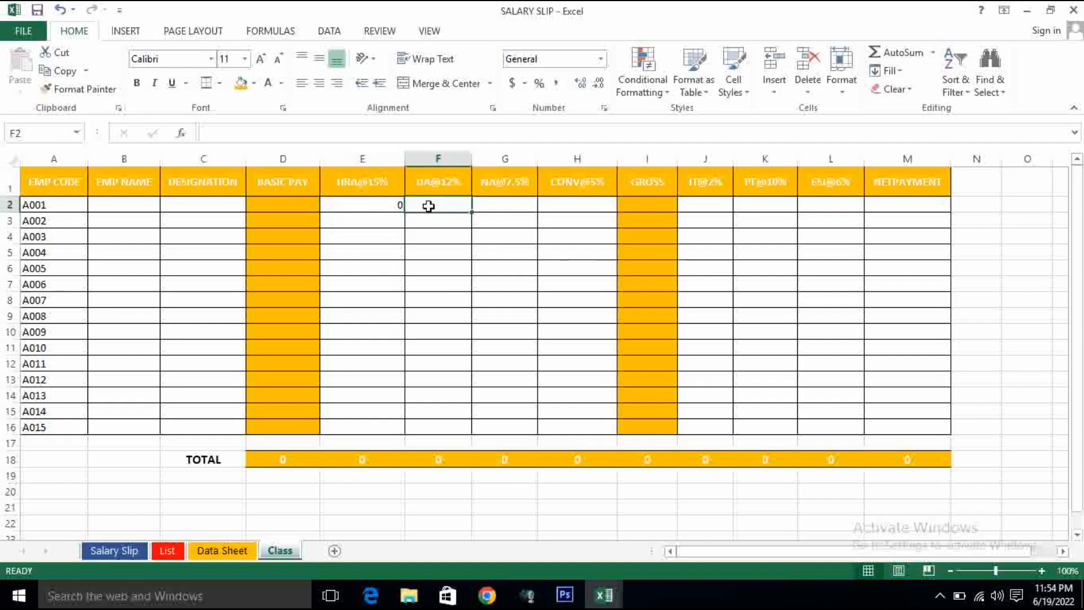
text(=)
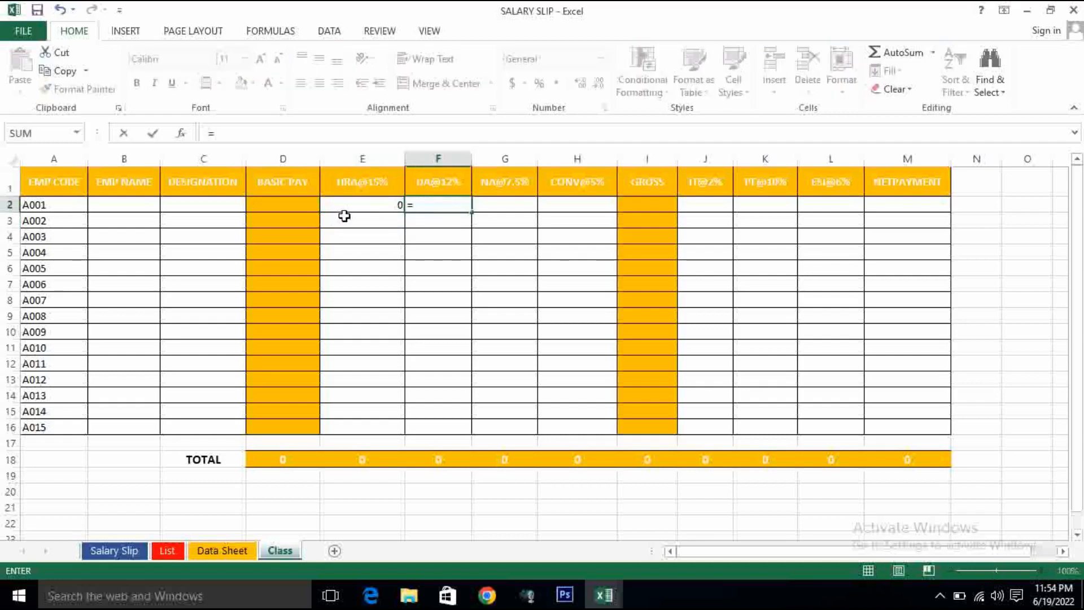
click(298, 205)
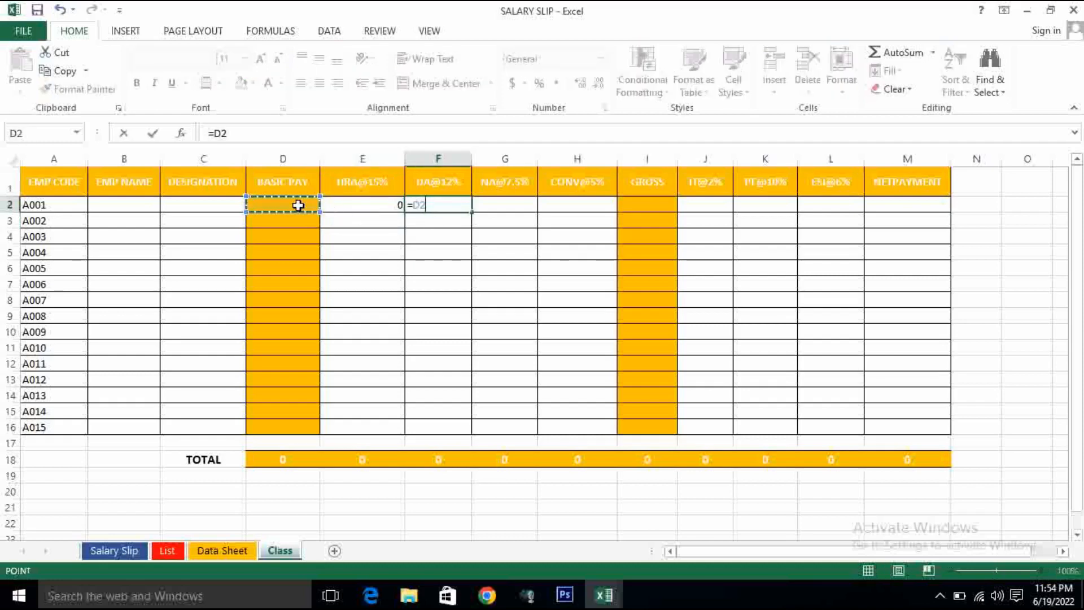
text(*12)
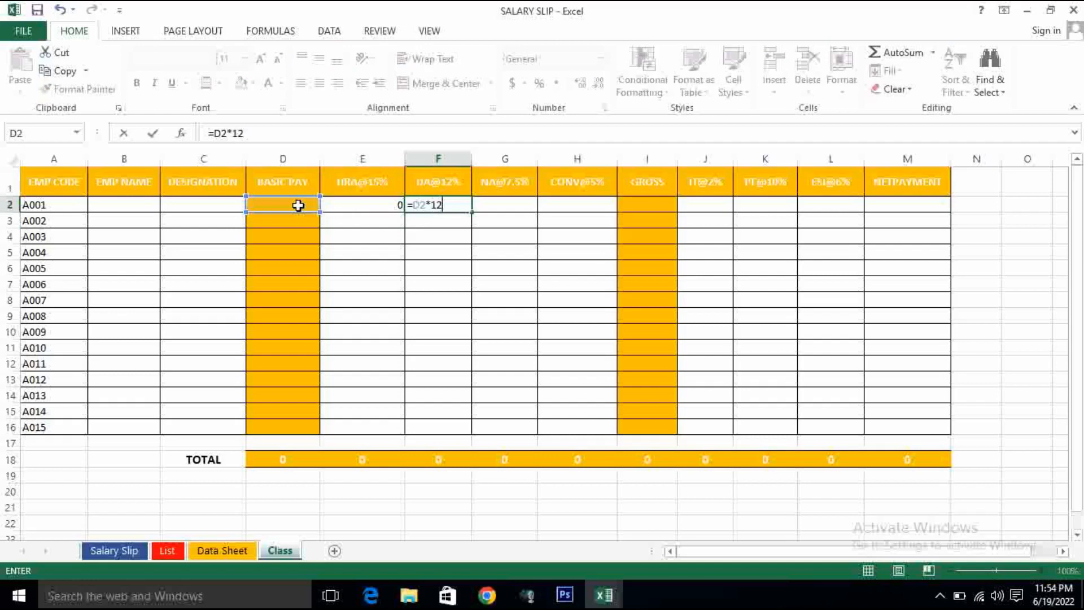
key(Return)
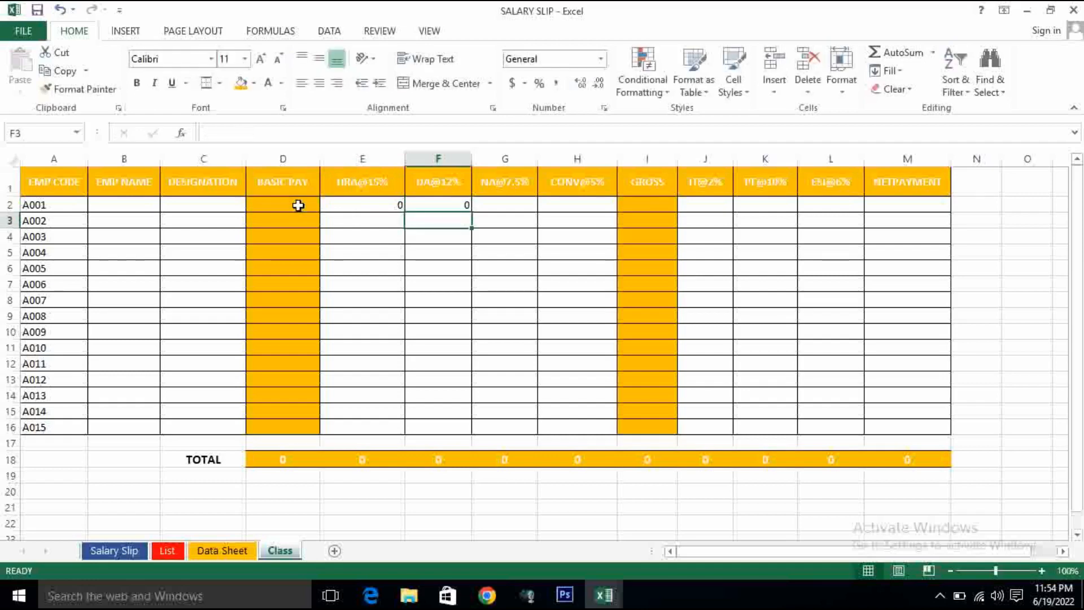
click(504, 206)
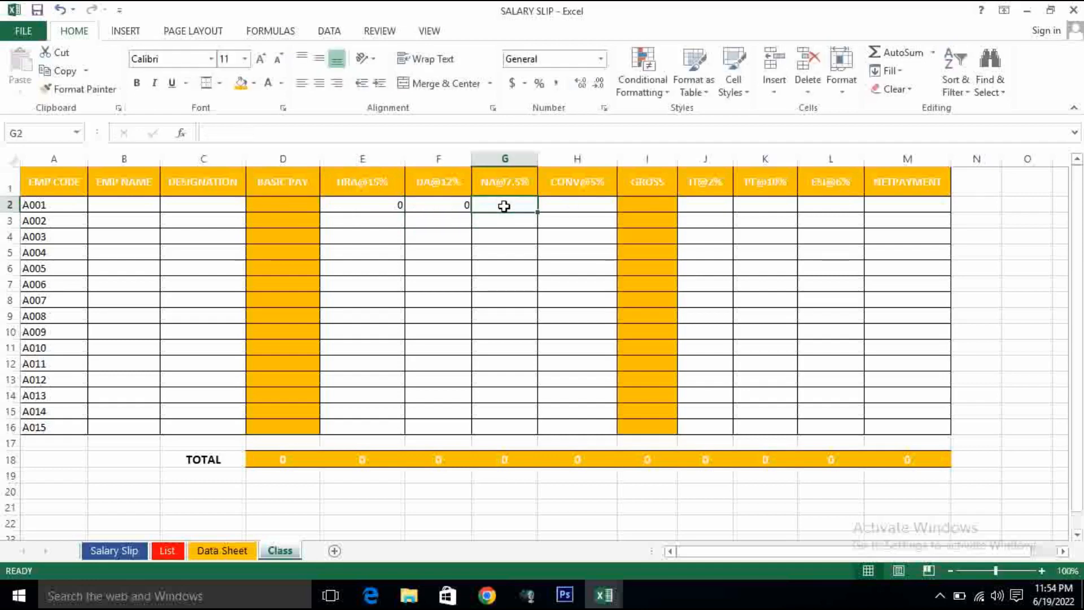
text(=)
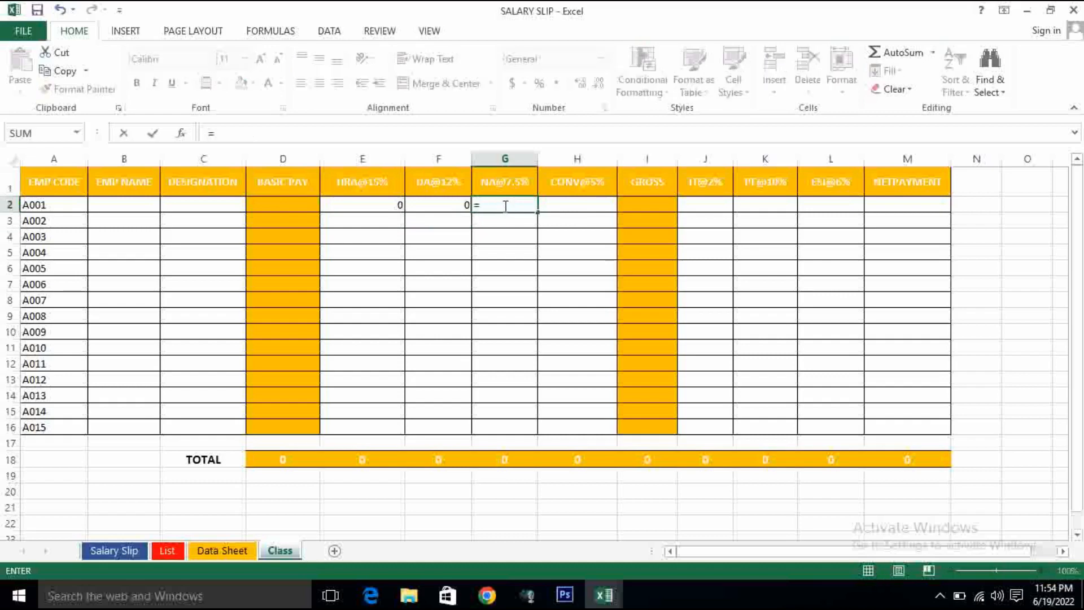
click(300, 207)
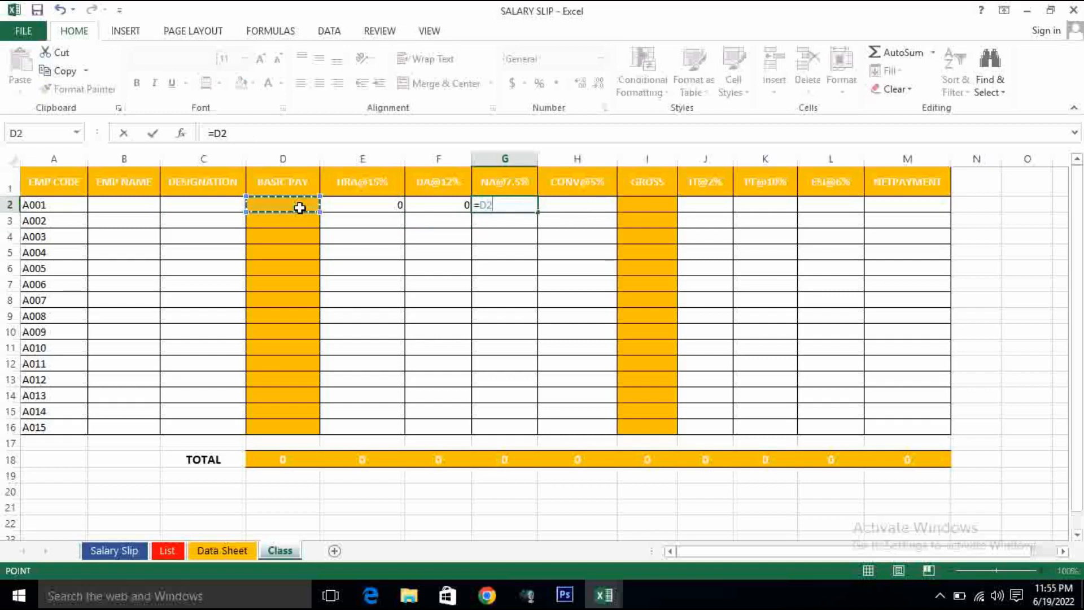
text(*7.%)
key(BackSpace)
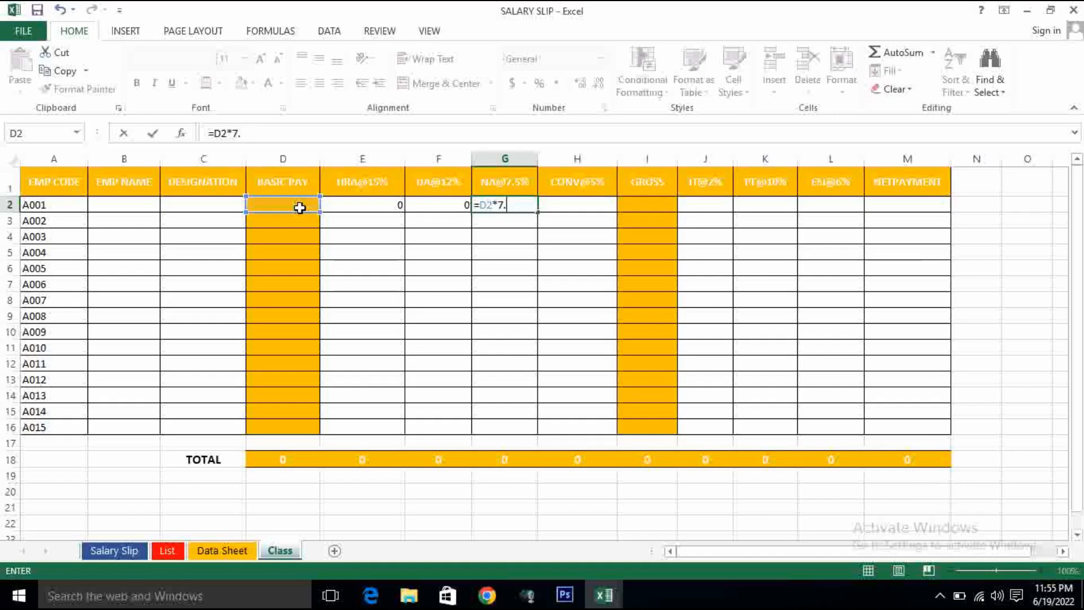
text(5%)
key(Return)
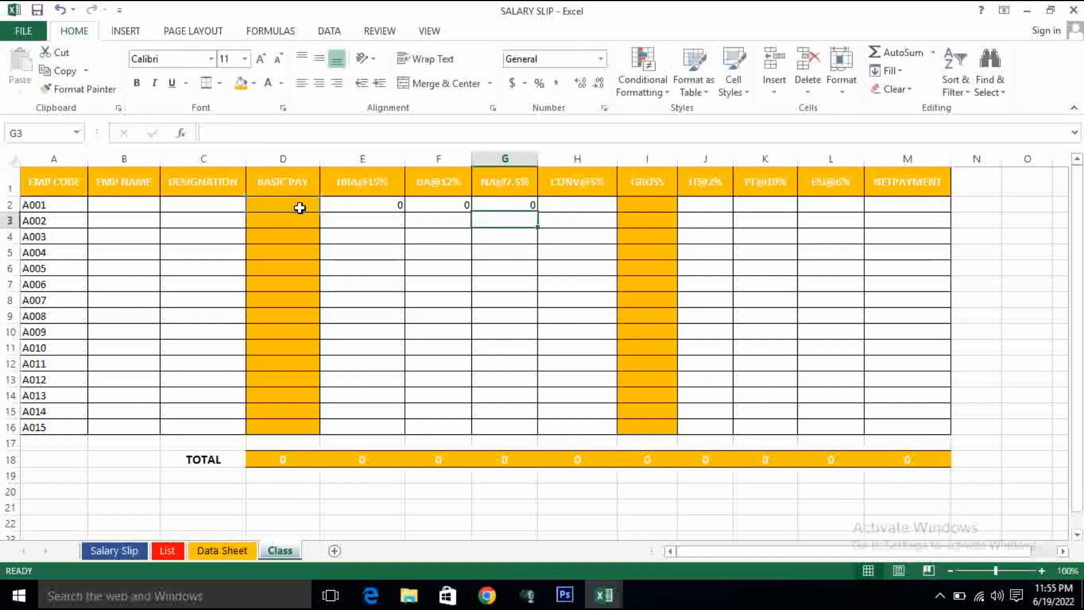
- Enter the CONV@5% formula =D2*5% in H2 for employee A001
click(566, 203)
text(=)
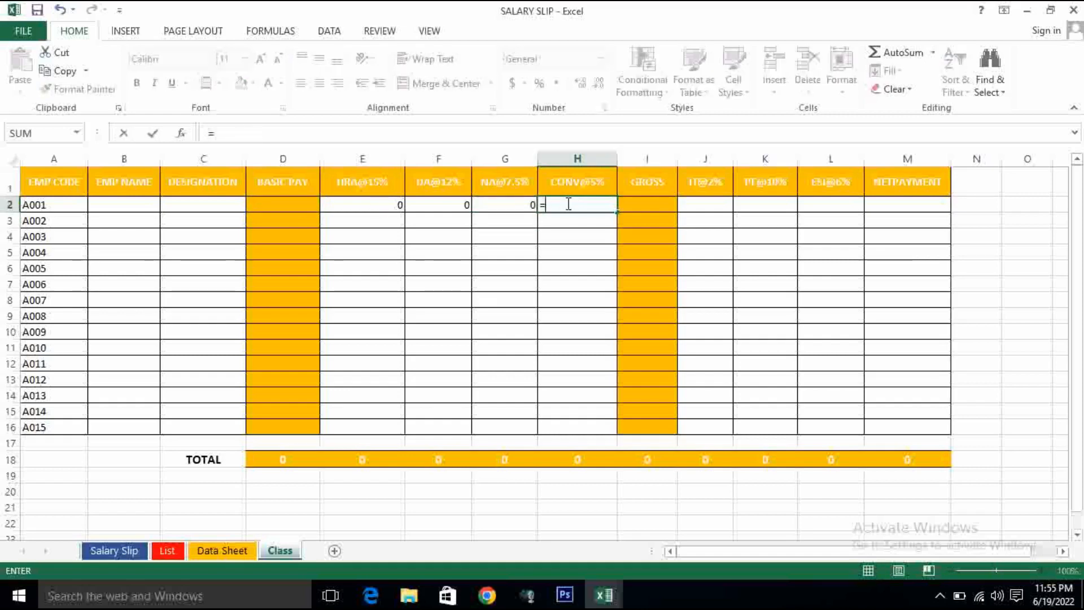
click(275, 204)
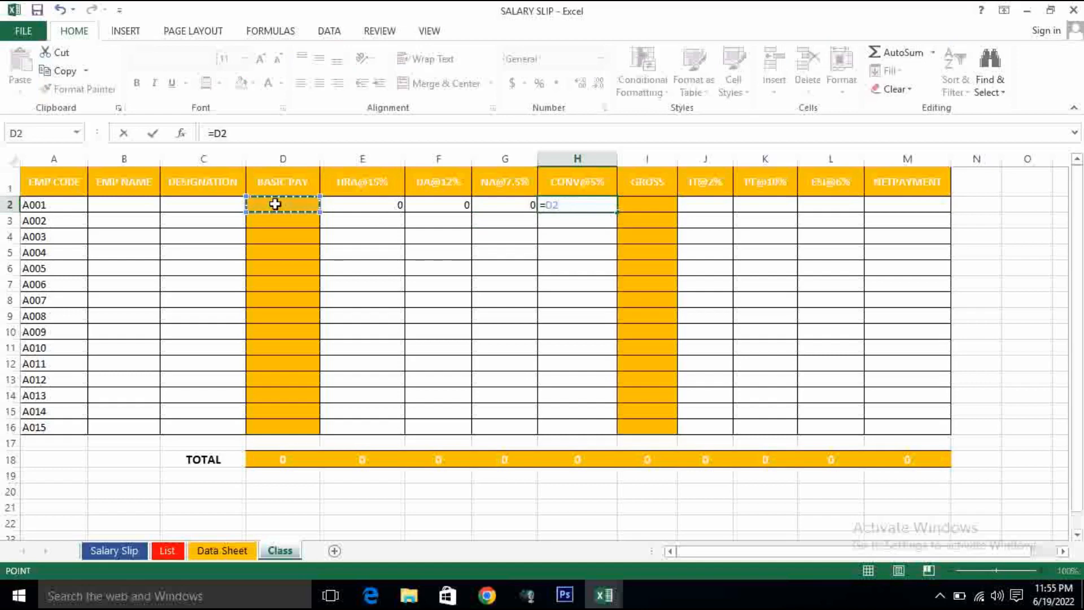
text(*5%)
key(Return)
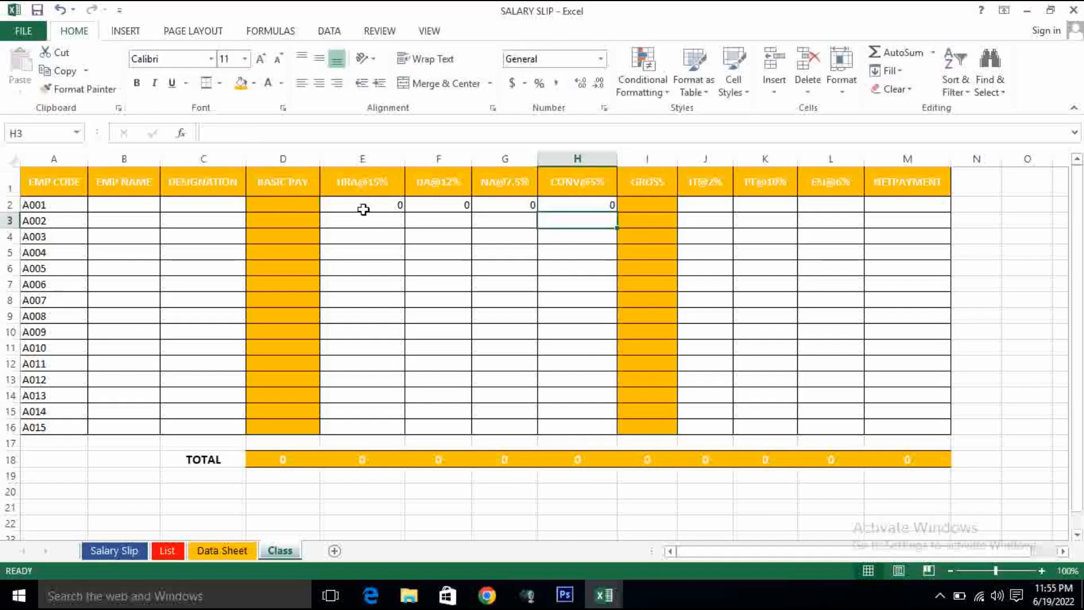
- Enter the GROSS formula =SUM(D2:H2) in I2, adding basic pay and allowances for employee A001
click(661, 204)
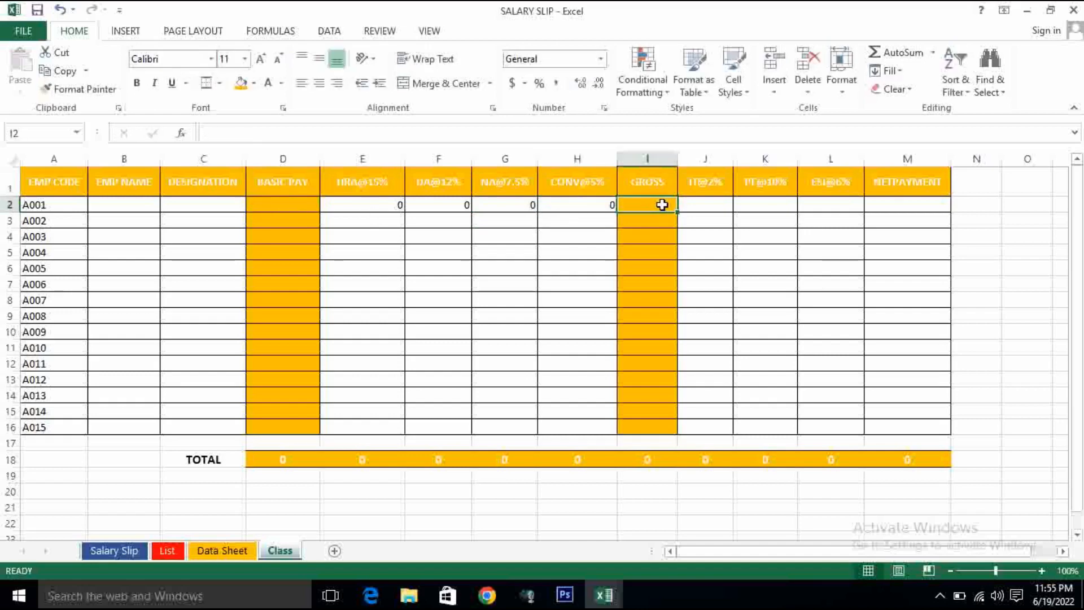
text(=SUM()
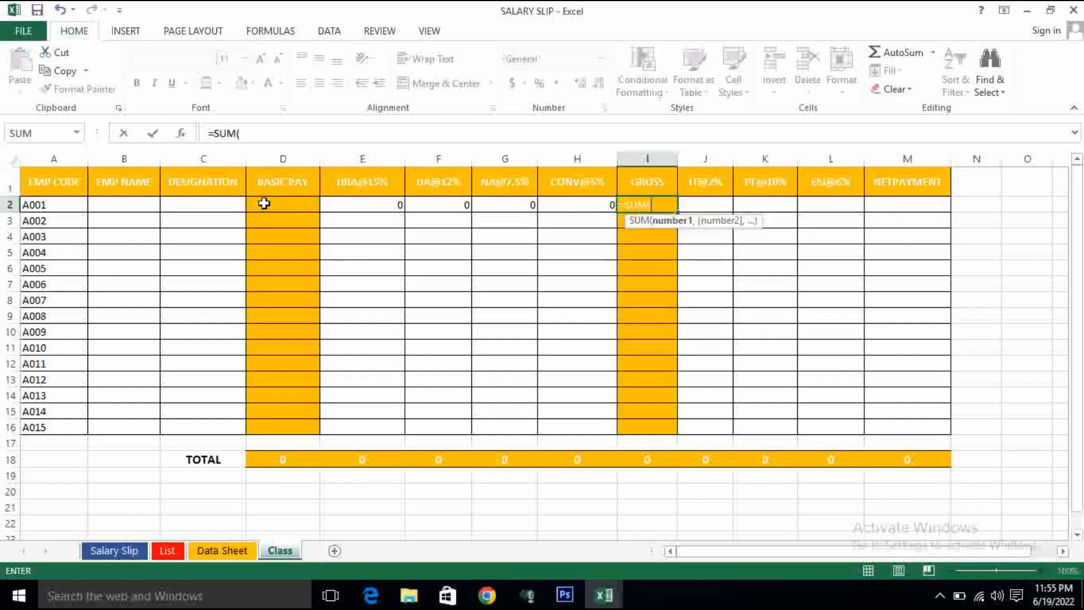
drag(264, 204, 583, 205)
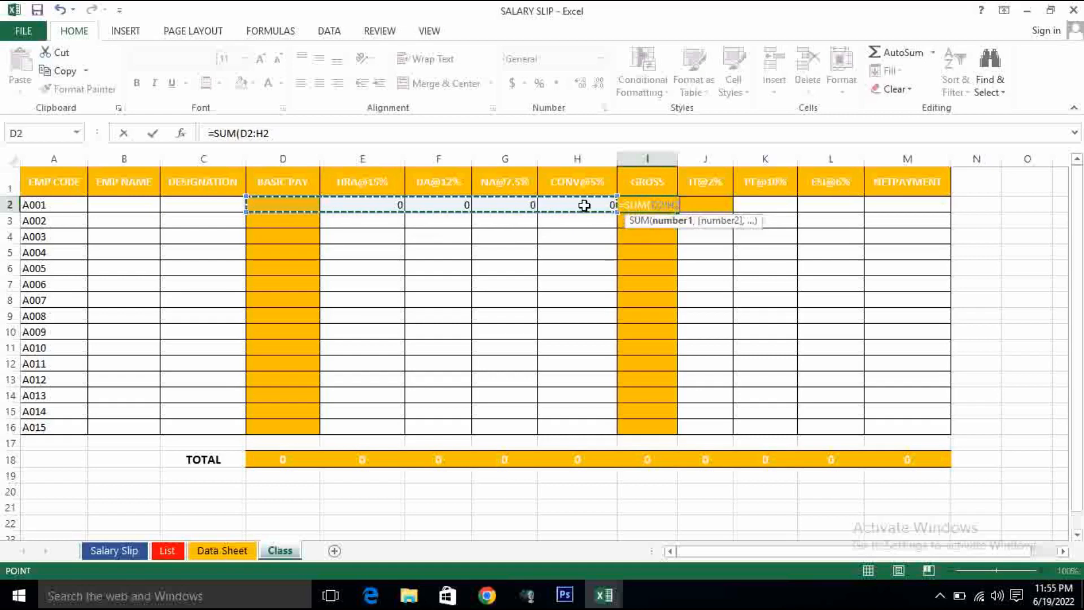
text())
key(Return)
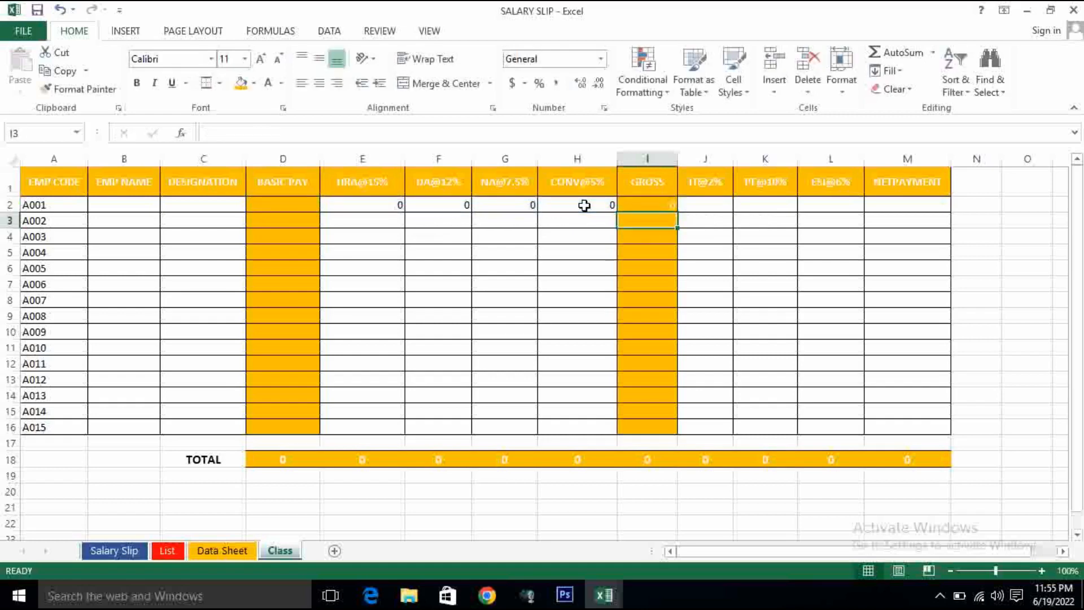
- Enter the IT@2% deduction formula =D2*2% in J2 for employee A001
click(700, 205)
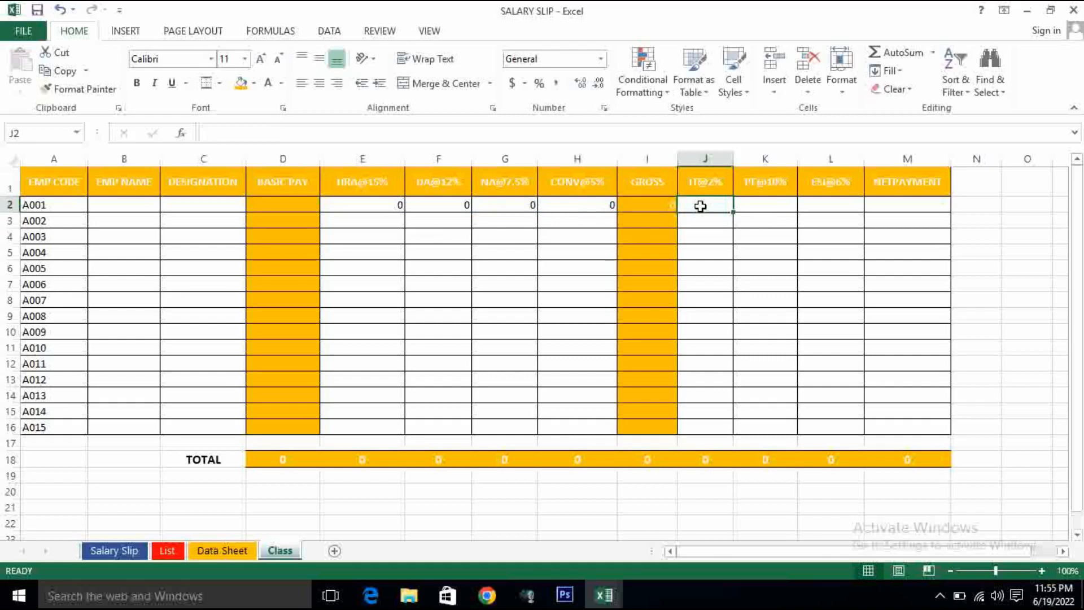
text(=)
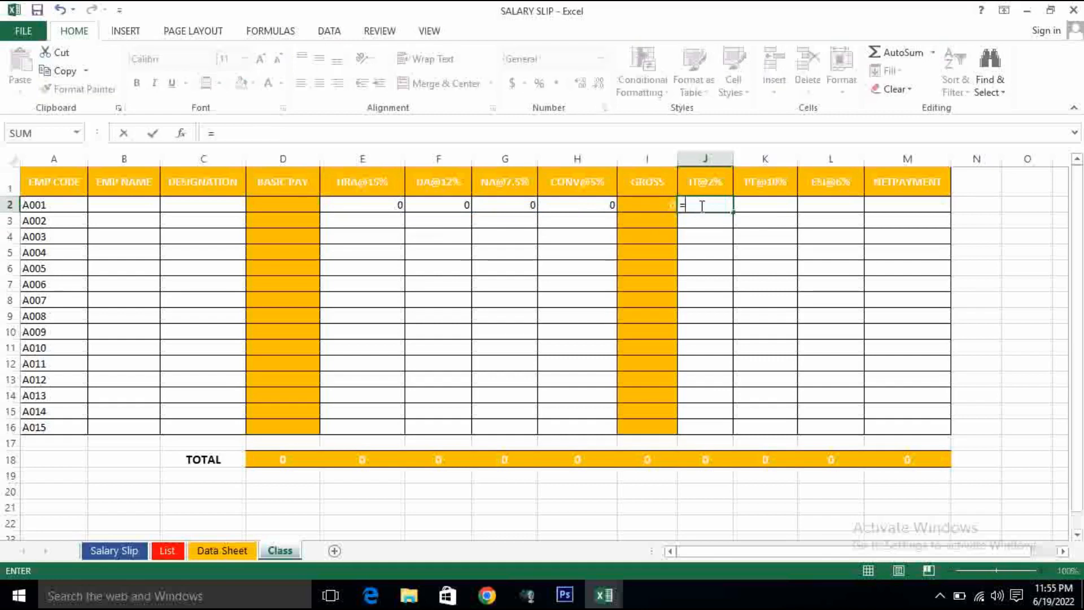
click(279, 203)
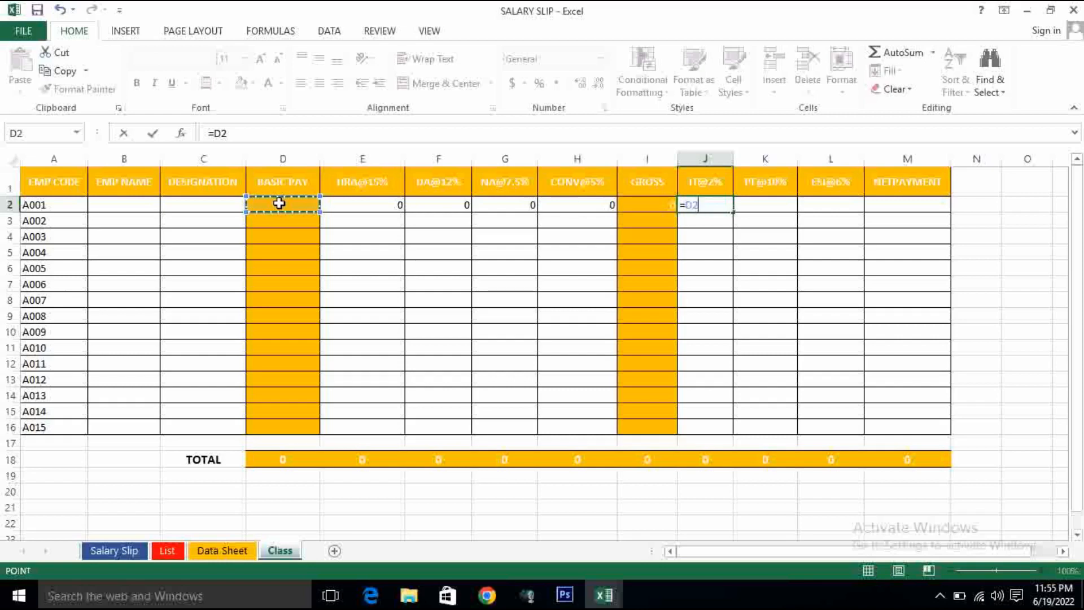
text(*2%)
key(Return)
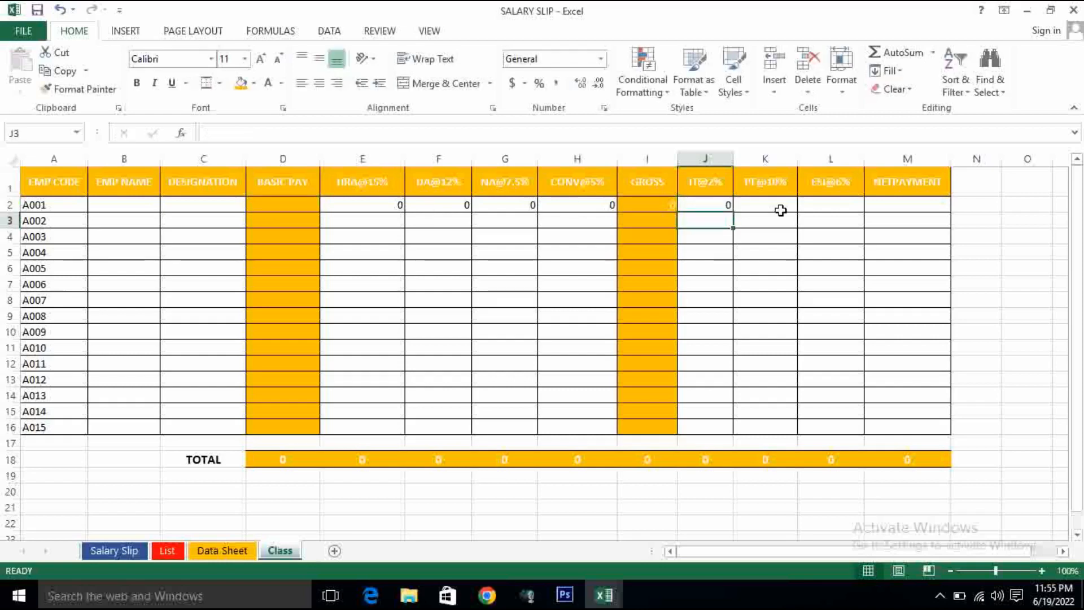
- Enter the 10% deduction formula =D2*10% in K2 for employee A001
click(765, 204)
text(=)
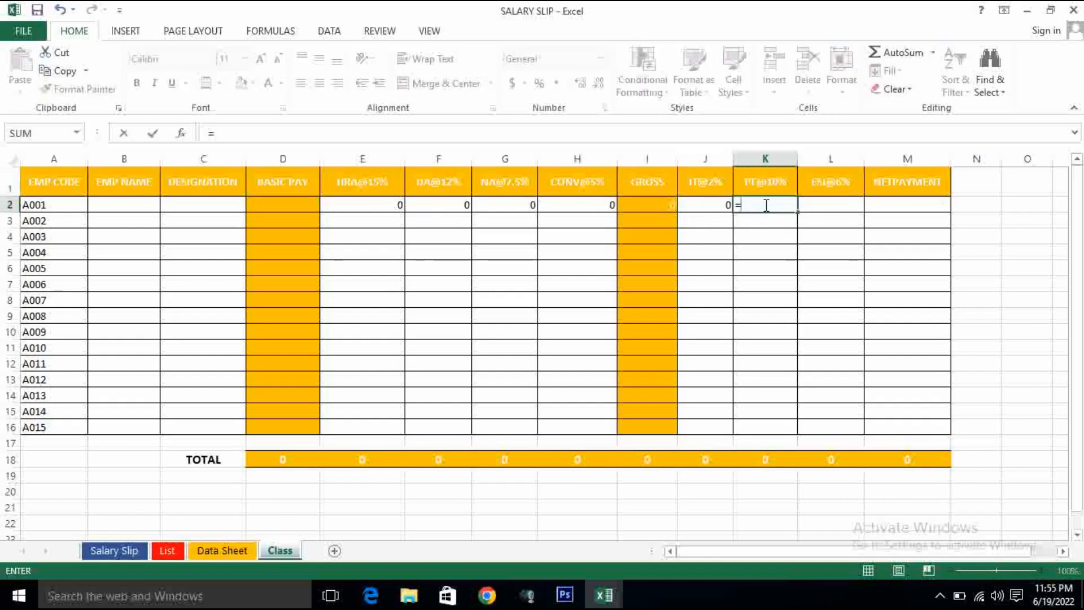
click(293, 200)
text(*)
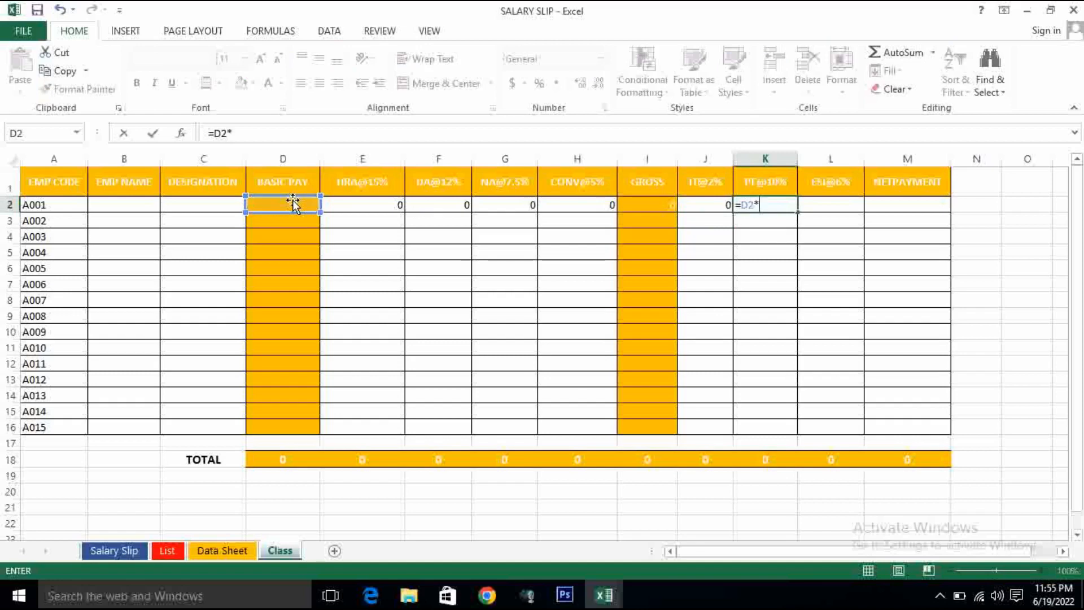
text(10%)
key(Return)
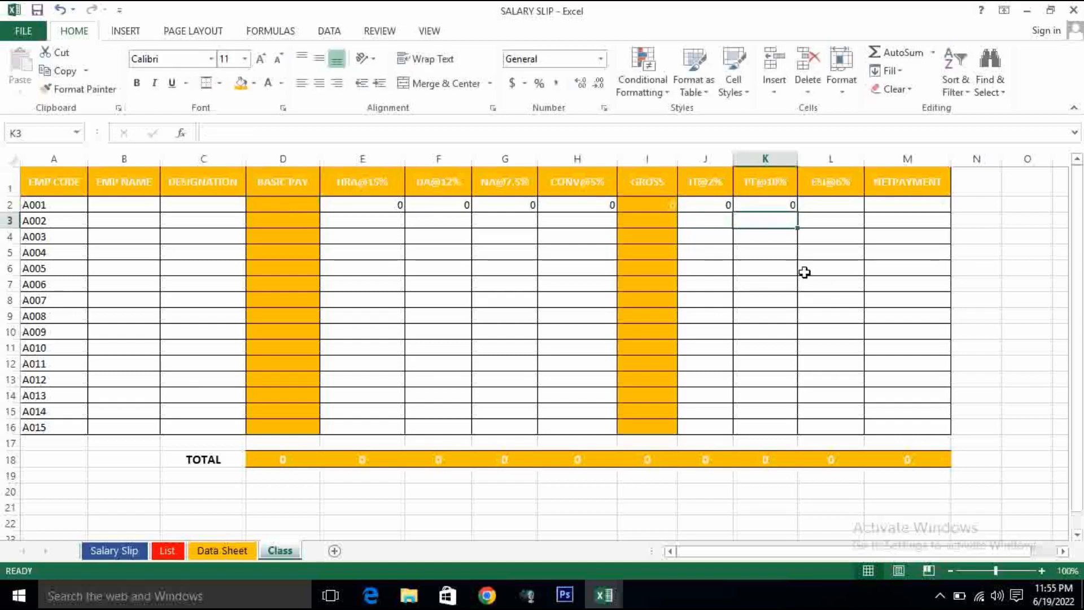
- Enter the ESI@6% deduction formula =D2*6% in L2 for employee A001
click(806, 204)
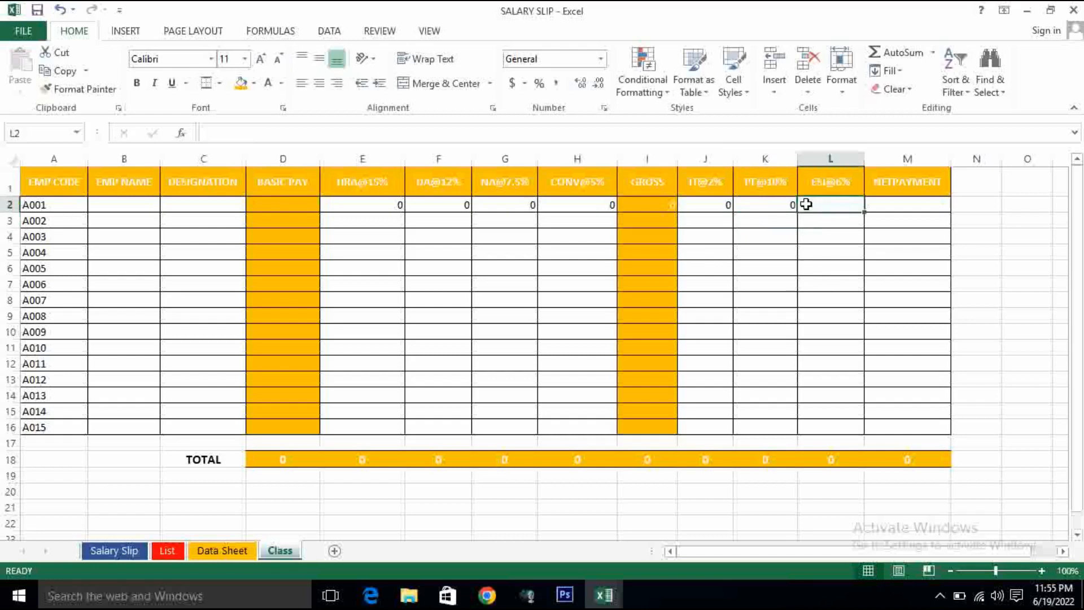
text(=)
click(283, 204)
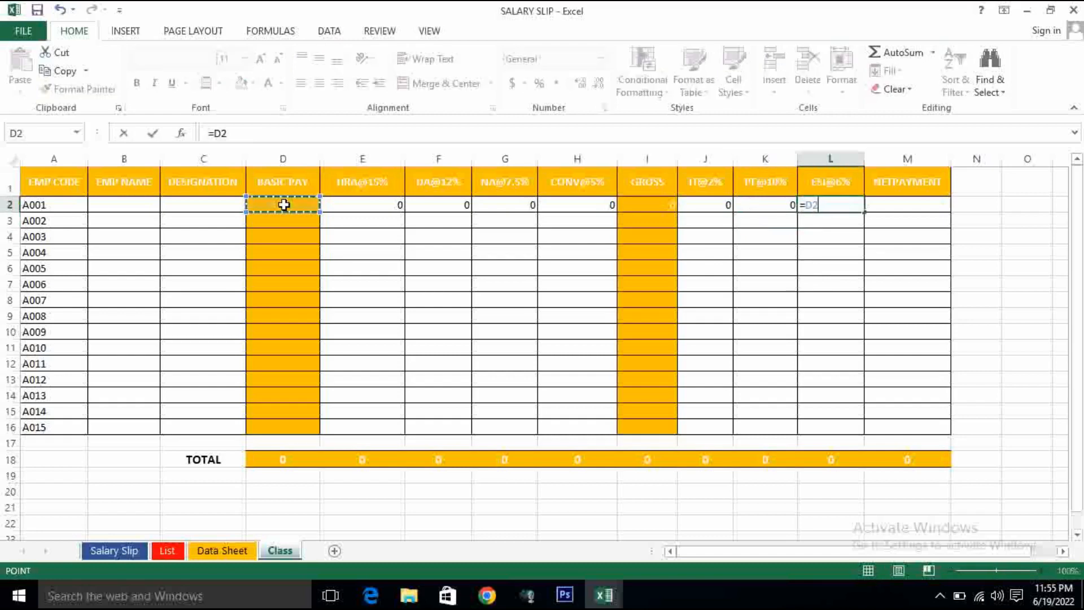
text(*)
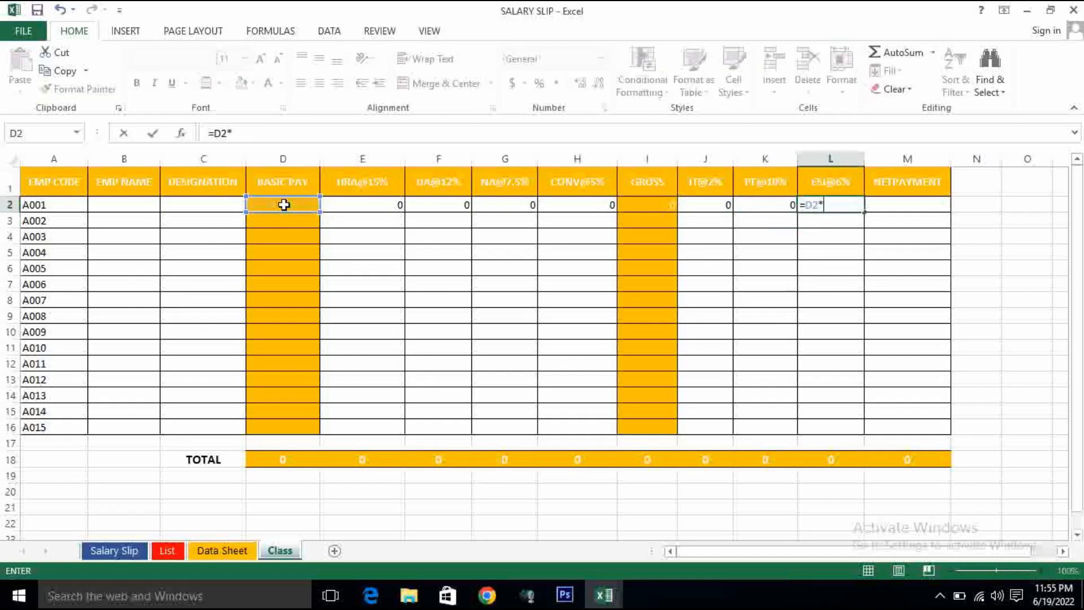
text(6%)
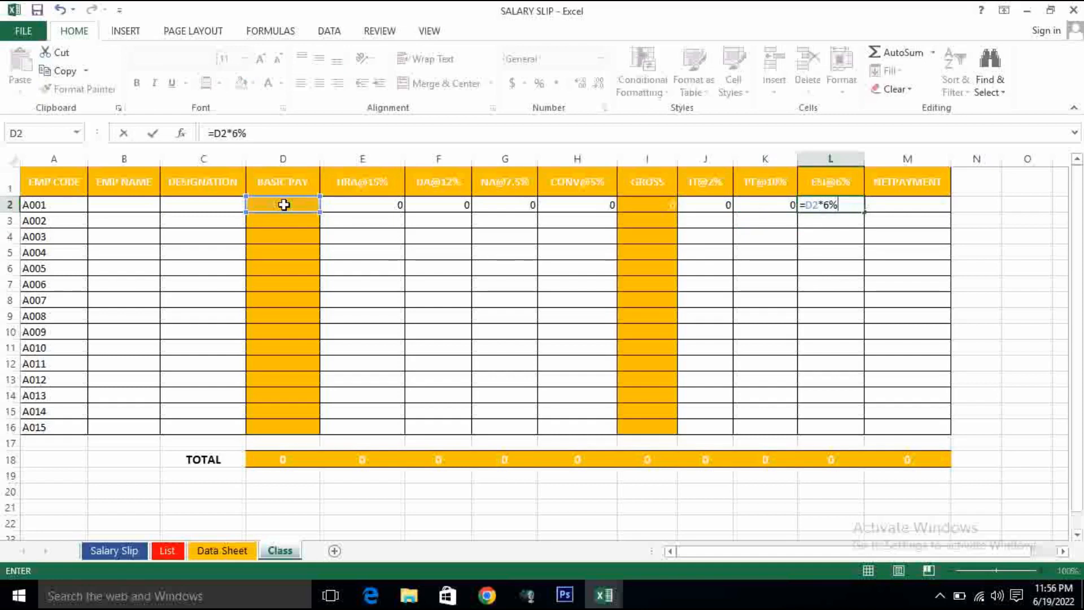
key(Return)
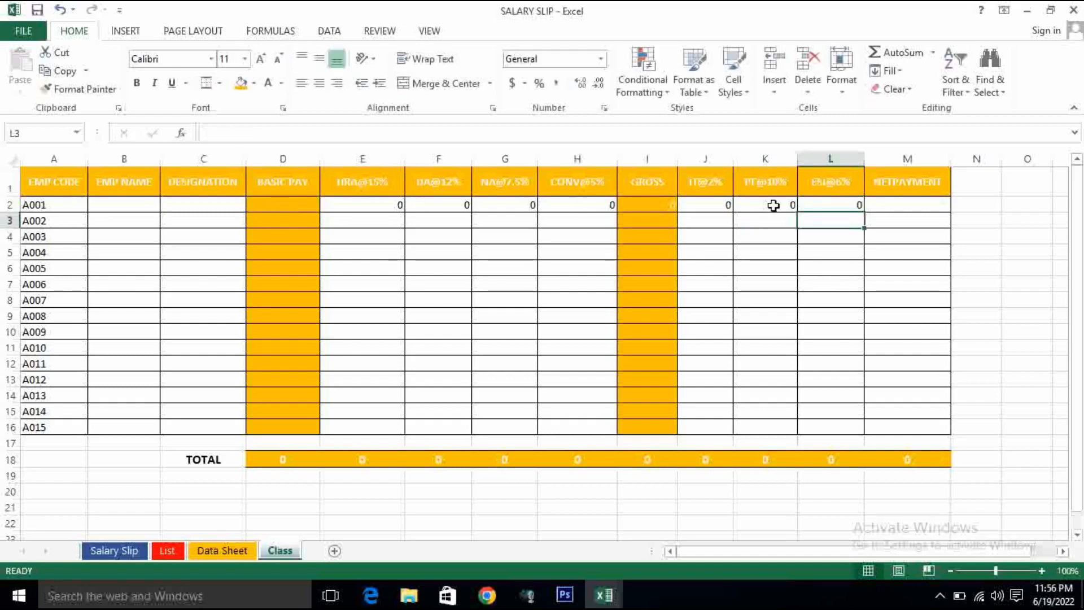
- Enter the NETPAYMENT formula =I2-SUM(J2:L2) in M2, subtracting the deductions from the gross pay of employee A001
click(902, 212)
text(=)
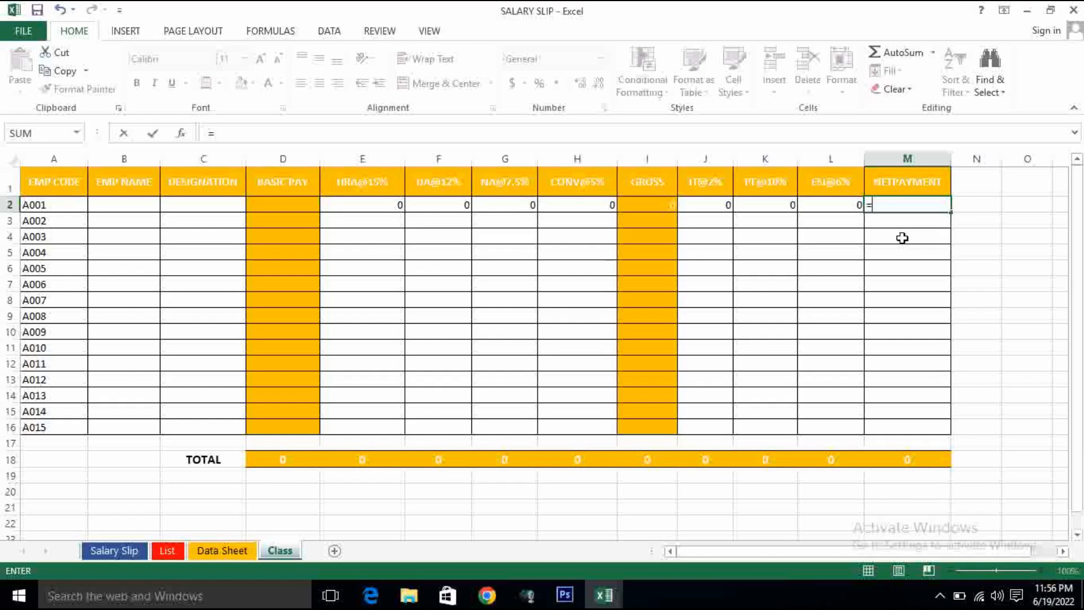
click(662, 205)
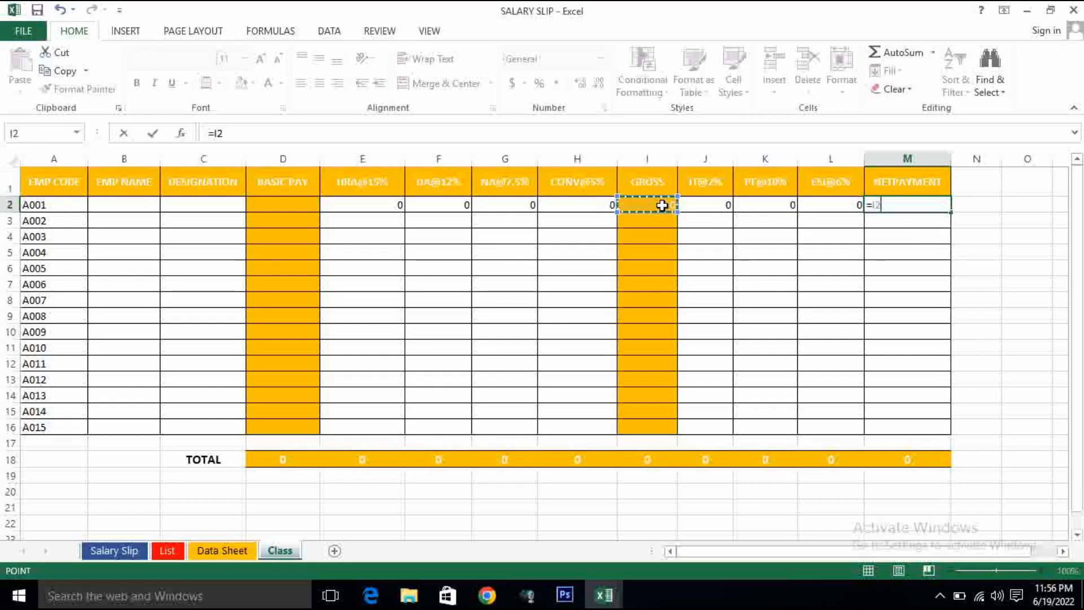
text(-)
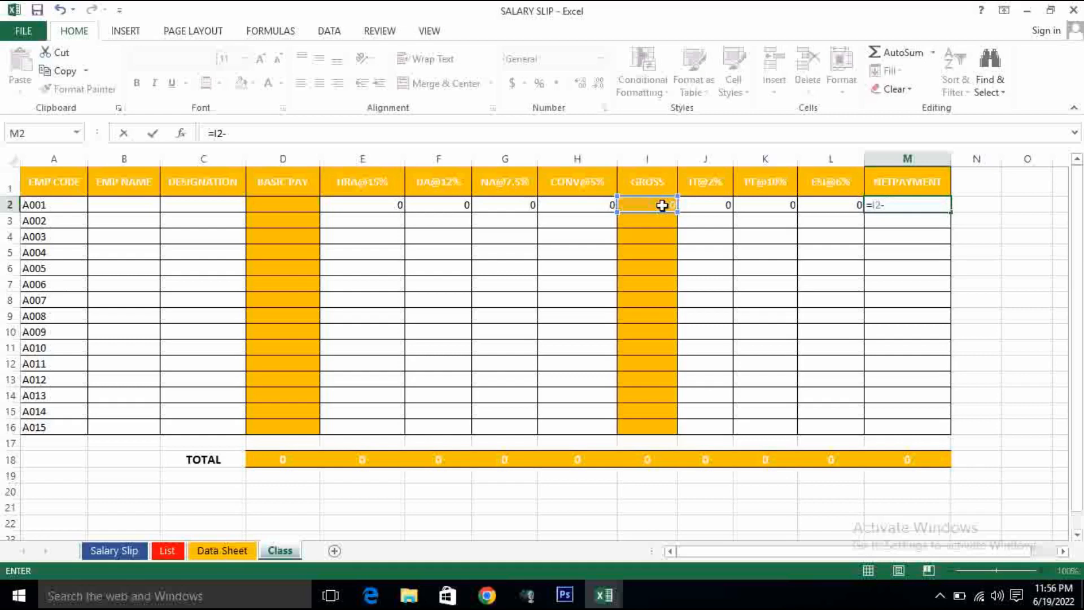
text(SUM()
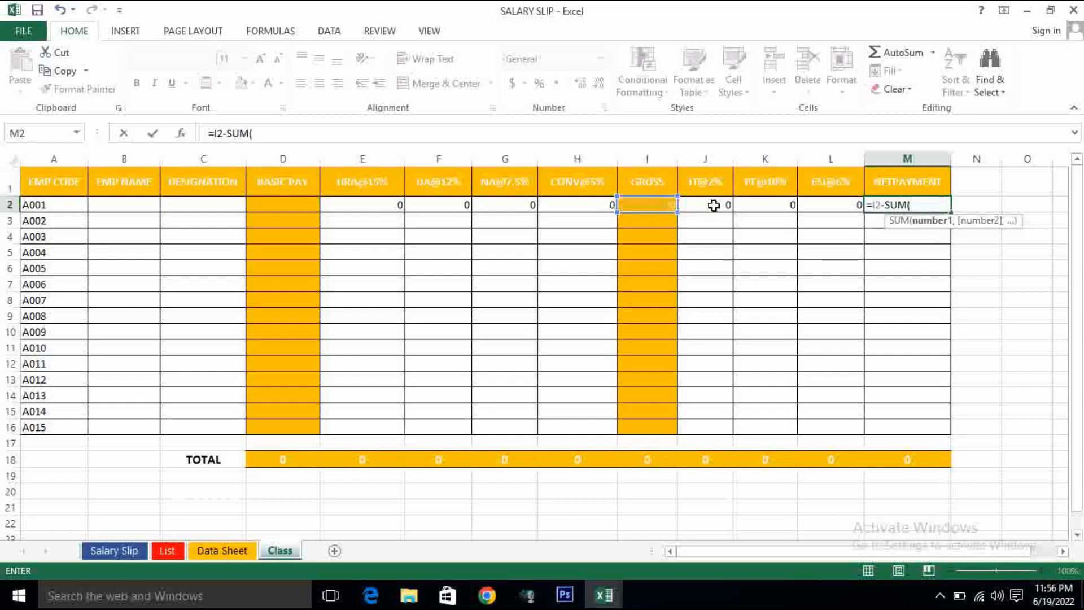
drag(714, 205, 820, 211)
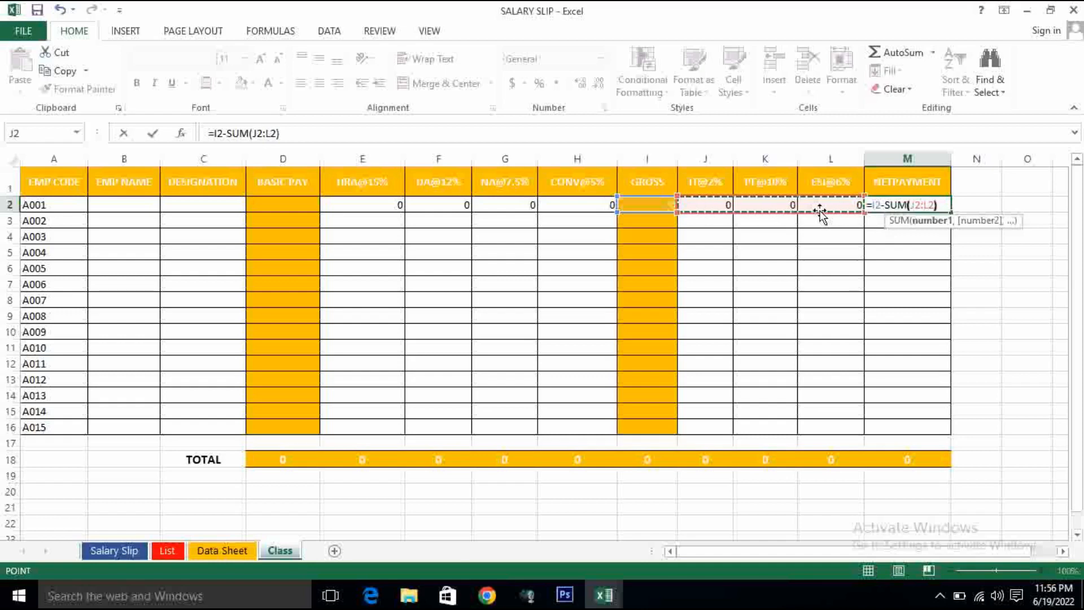
text())
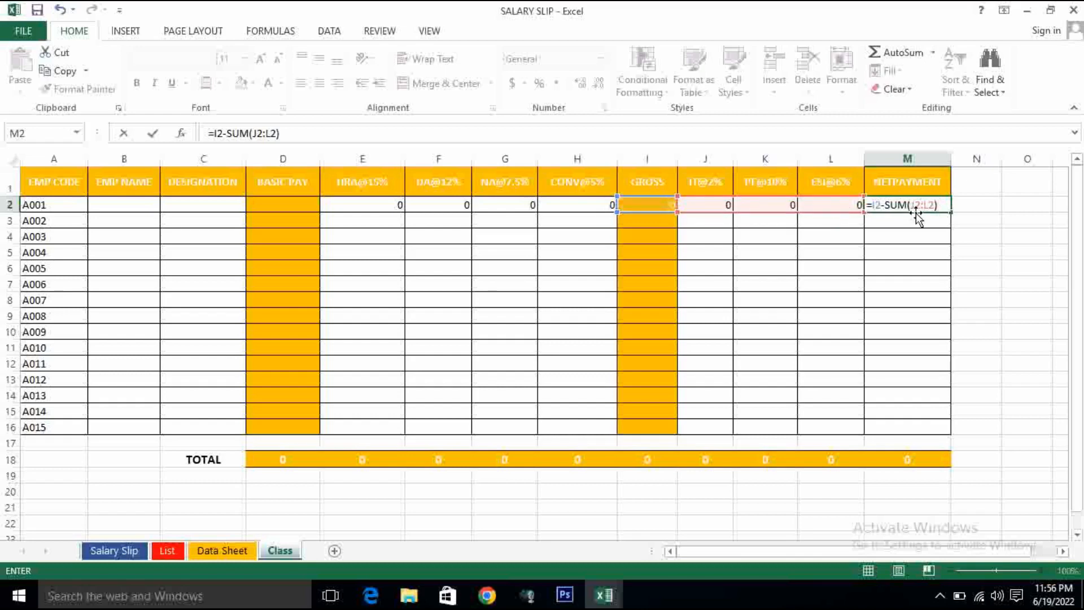
key(Return)
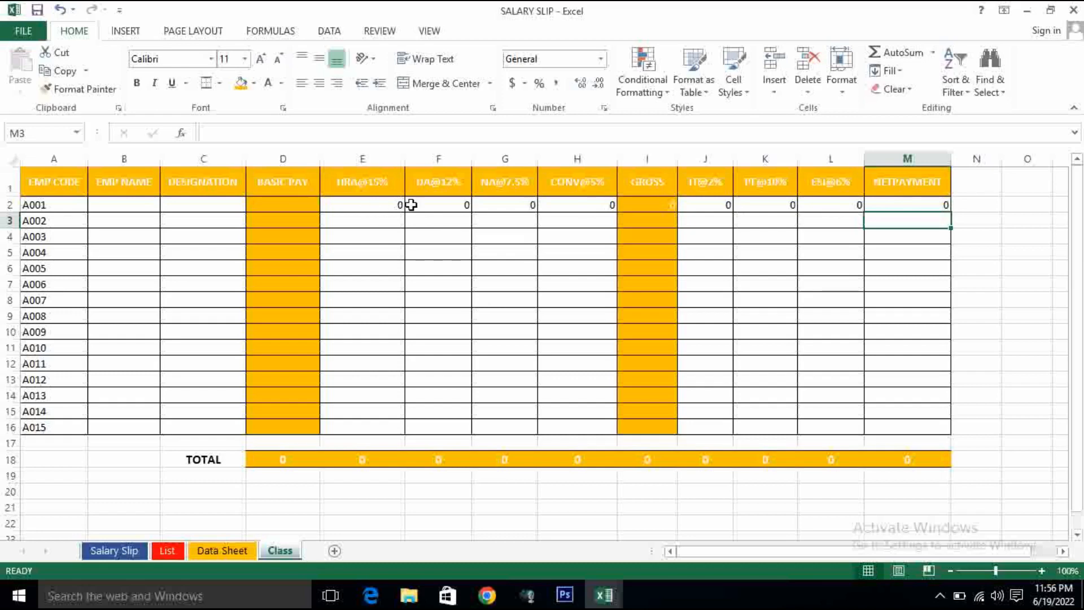
- Fill the formulas of E2:M2 down to row 16 for employees A002 to A015
click(382, 203)
drag(381, 203, 890, 421)
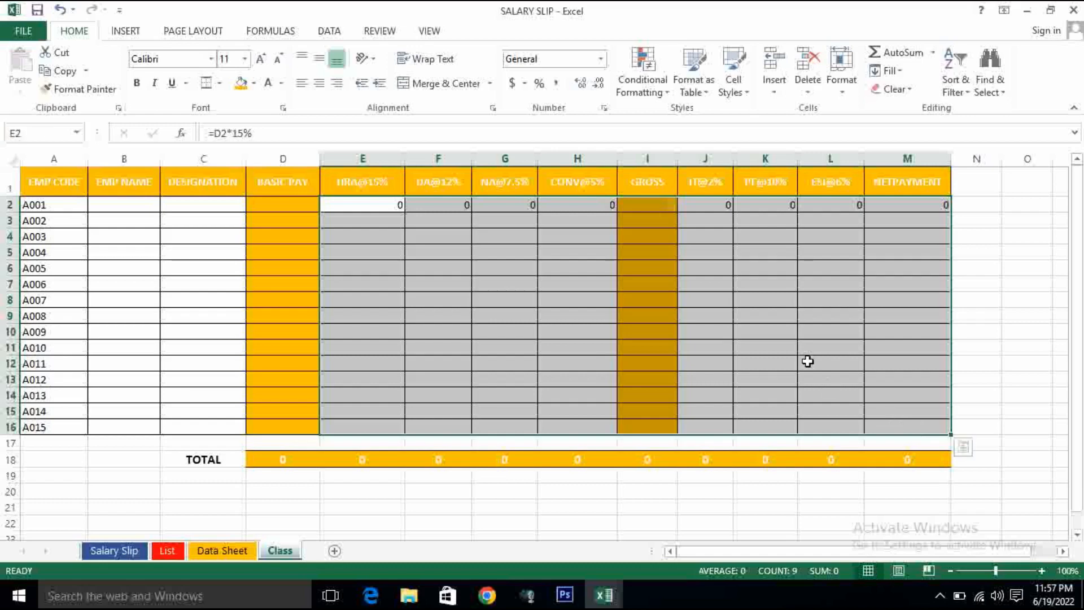
key(ctrl+d)
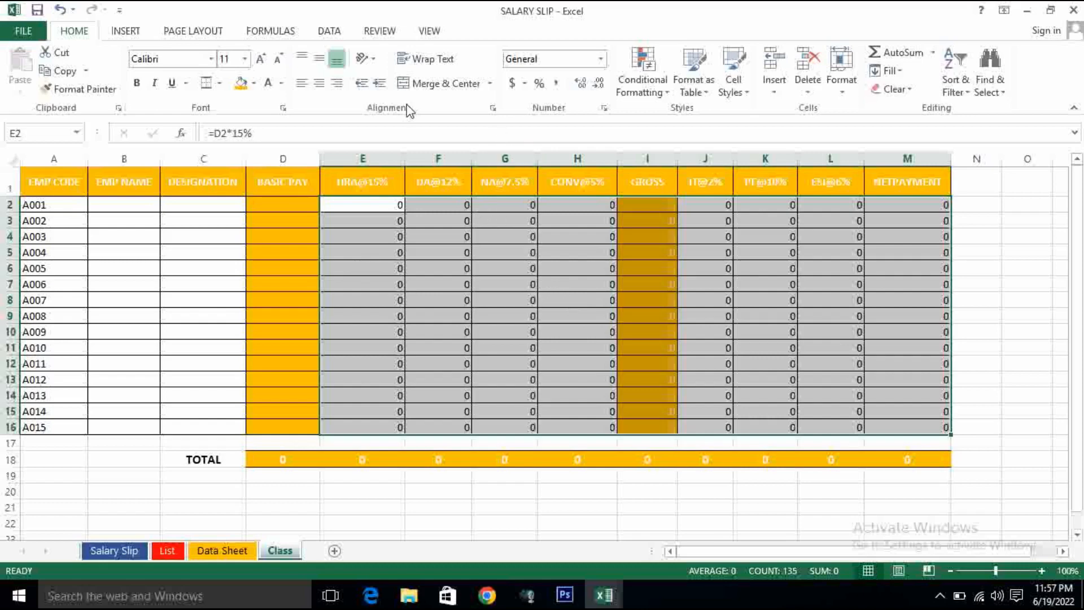
- Center the values in E2:M16 horizontally and make them bold
click(319, 84)
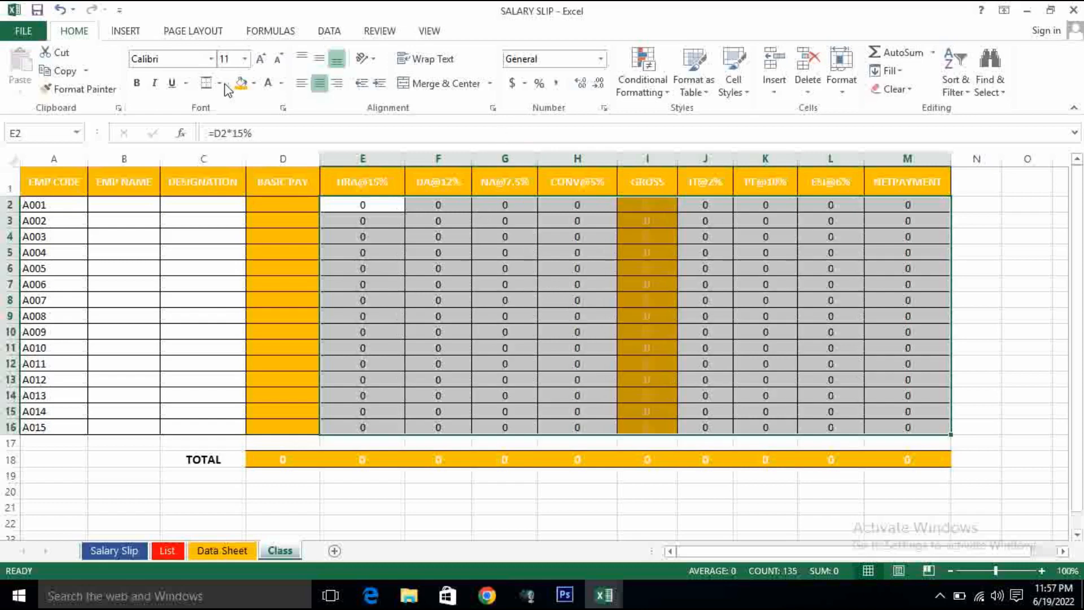
click(137, 84)
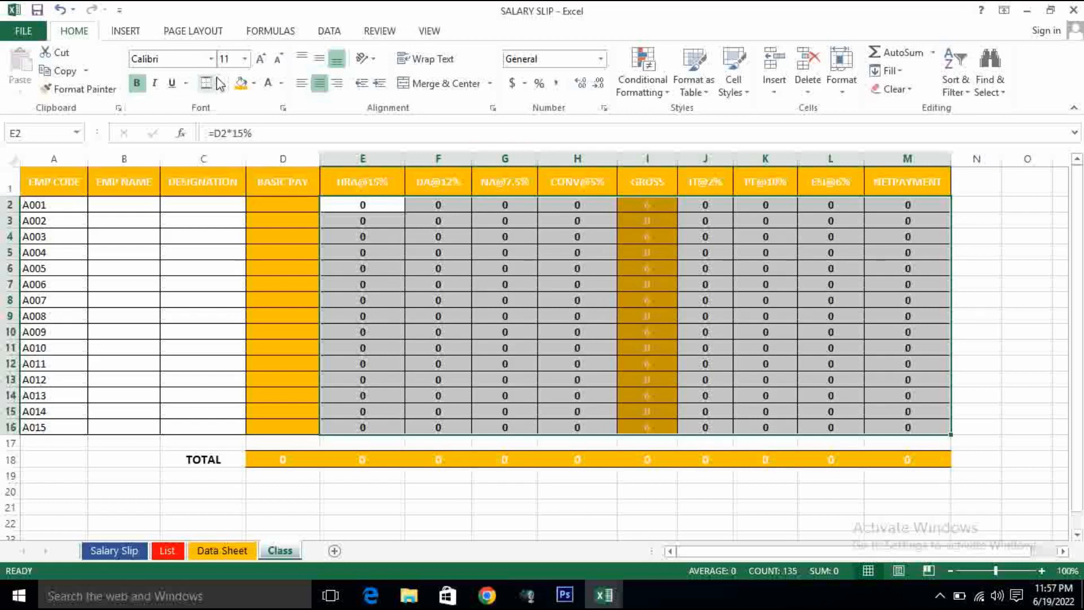
- Increase the font size of the values in E2:M16 to 12
click(260, 60)
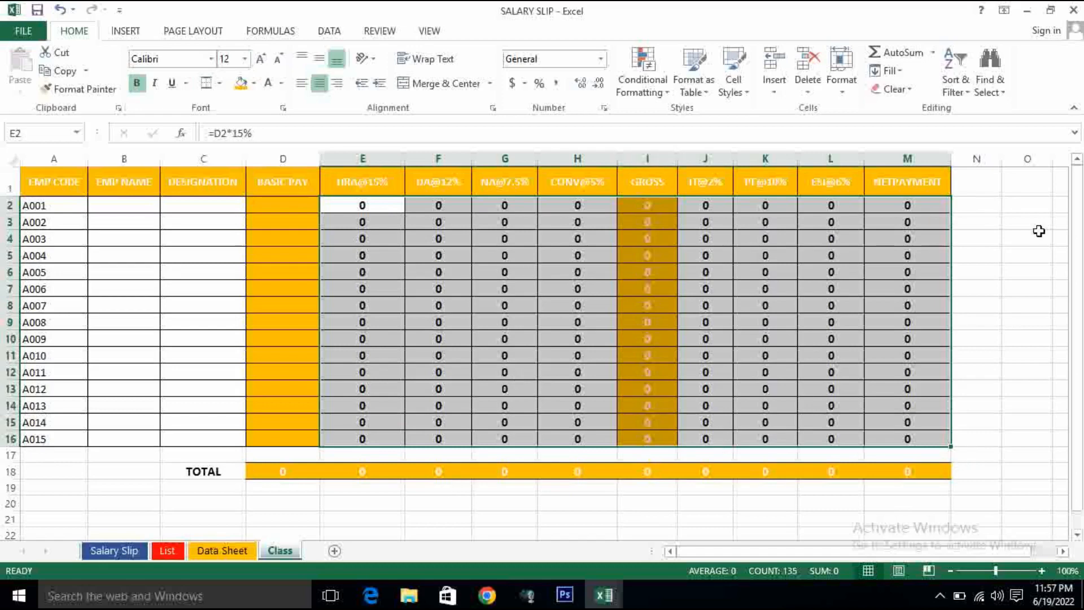
click(995, 226)
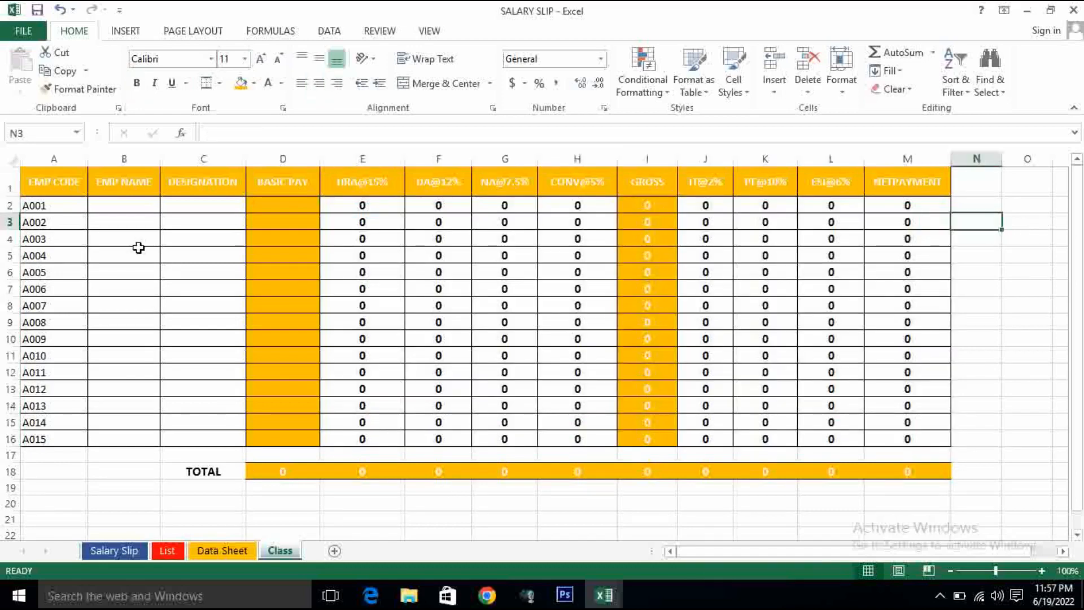
- Enter employee A001's name in B2 and the designation COMPUTER OP in C2, following the first record of the List sheet
click(114, 204)
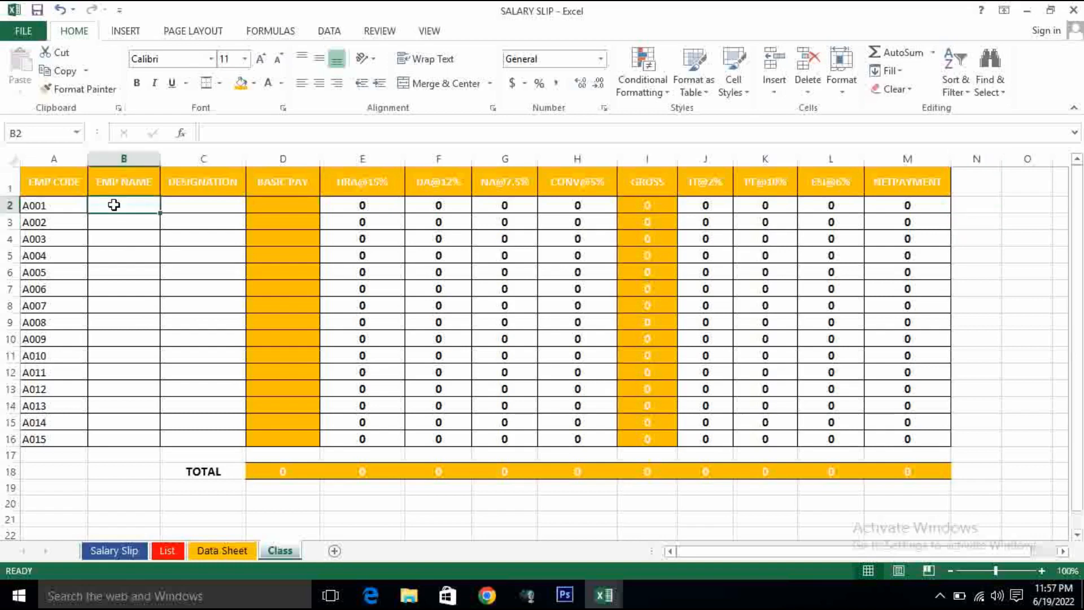
click(169, 550)
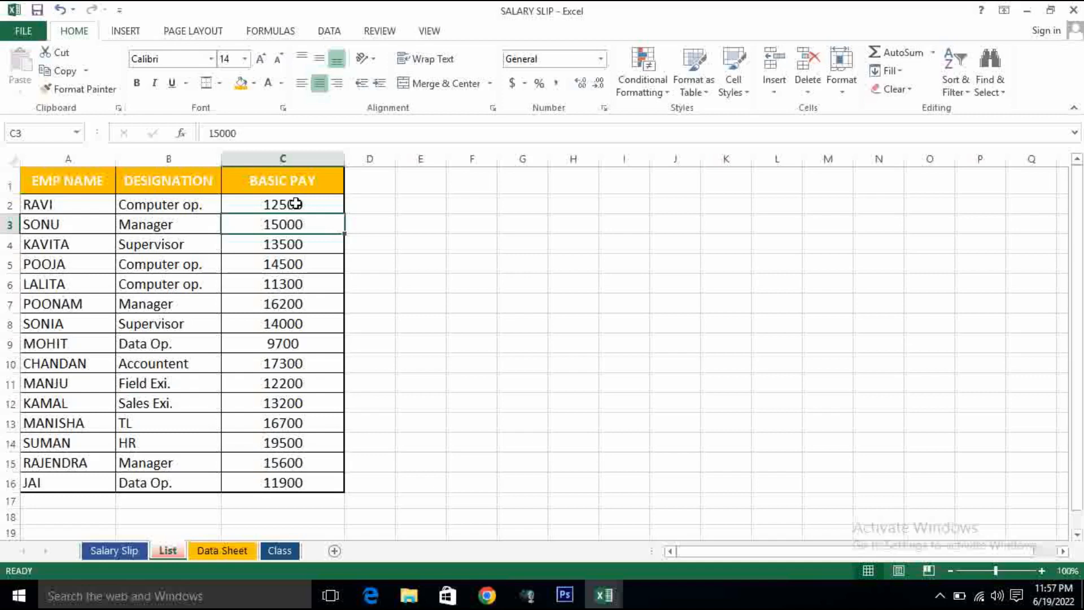
click(274, 550)
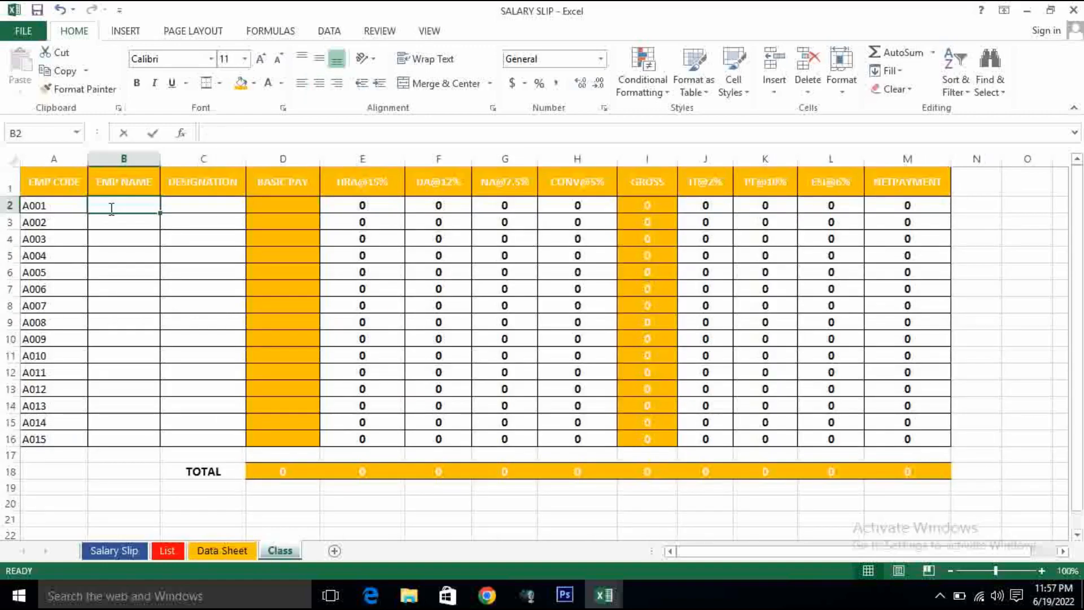
text(RAM)
key(Tab)
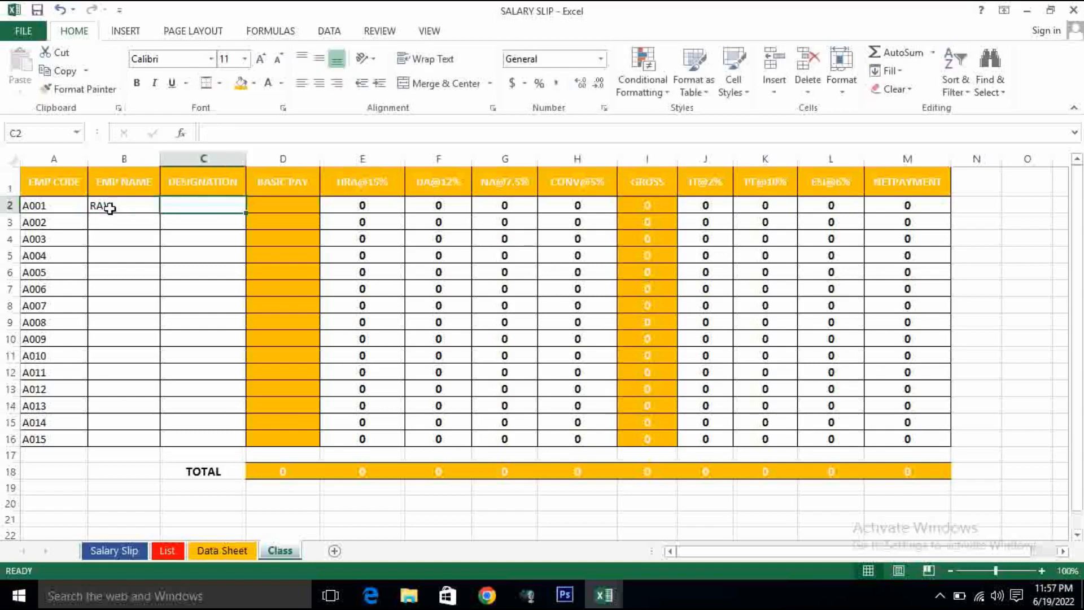
text(COMPUTER OP)
key(Tab)
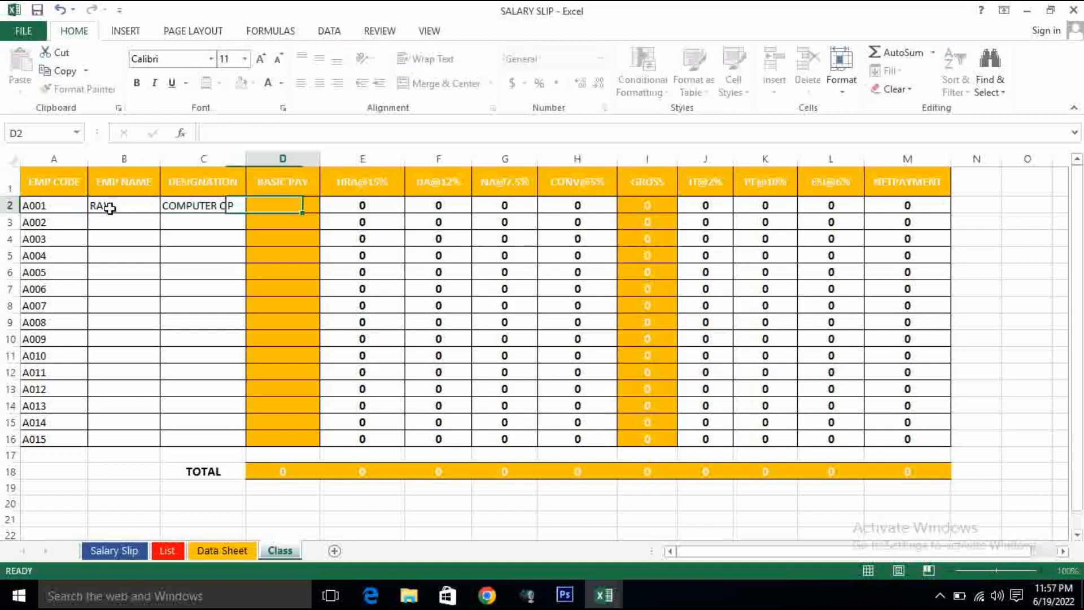
- Look up employee A001's basic pay on the List sheet and enter 12500 in D2 of the Class sheet
click(167, 550)
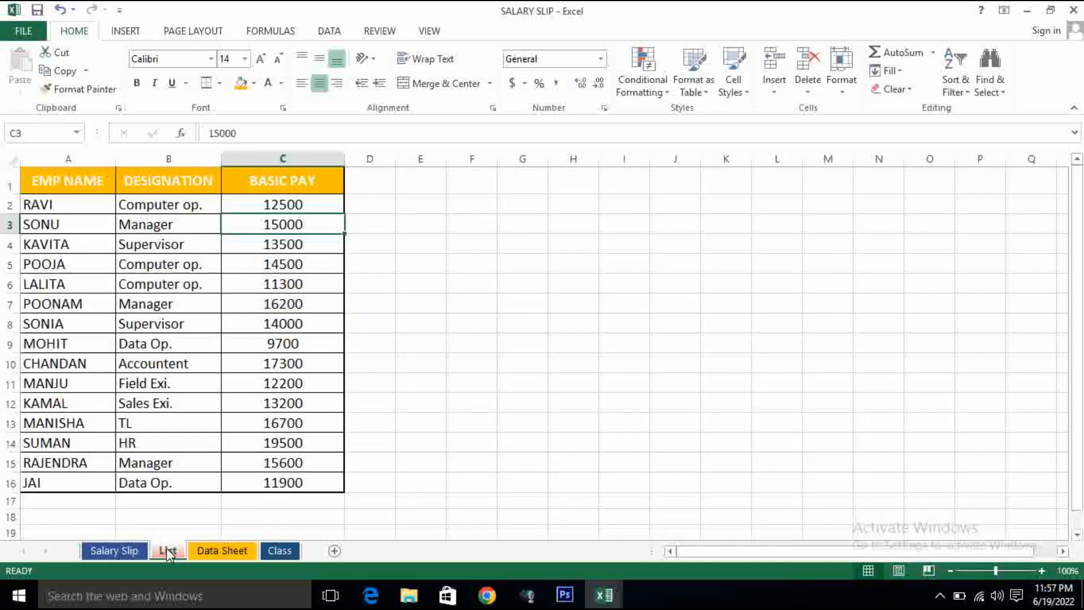
click(277, 550)
text(12)
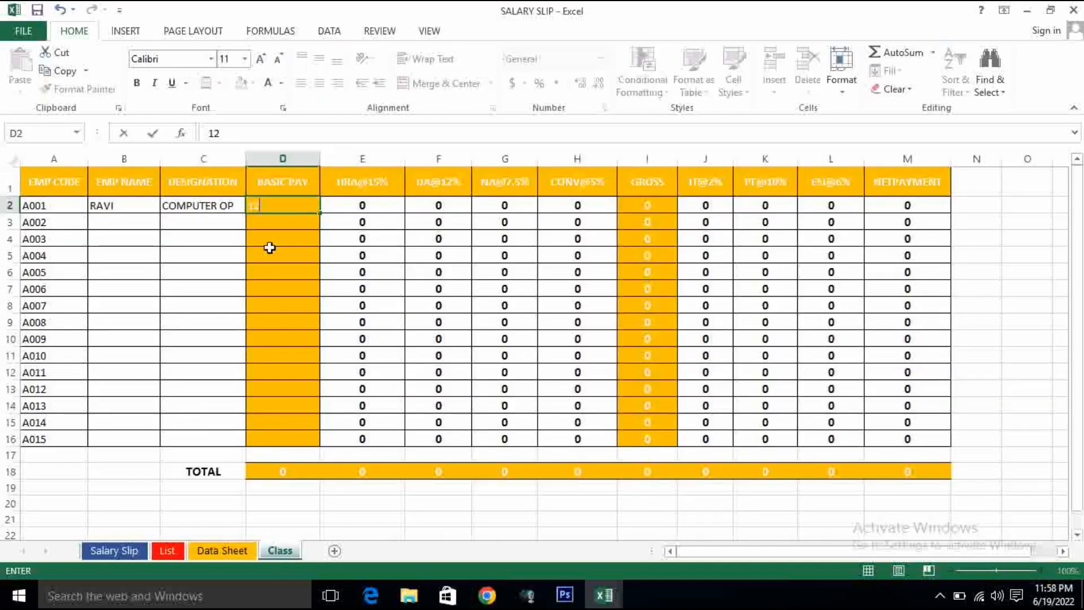
text(500)
key(Return)
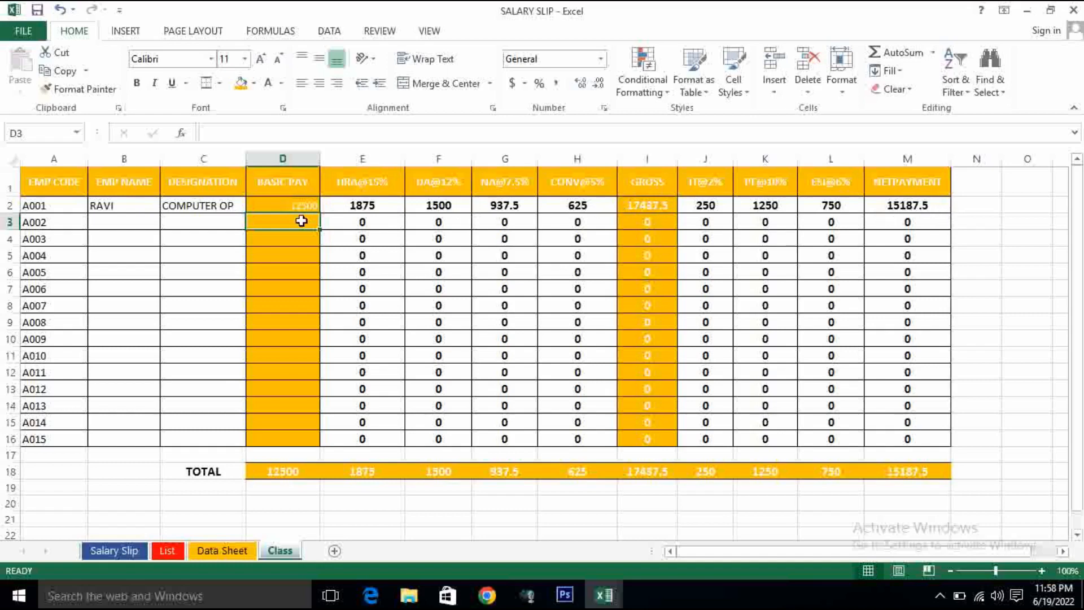
- Make the name, designation and basic pay of employee A001 in B2:D2 bold
drag(145, 205, 300, 213)
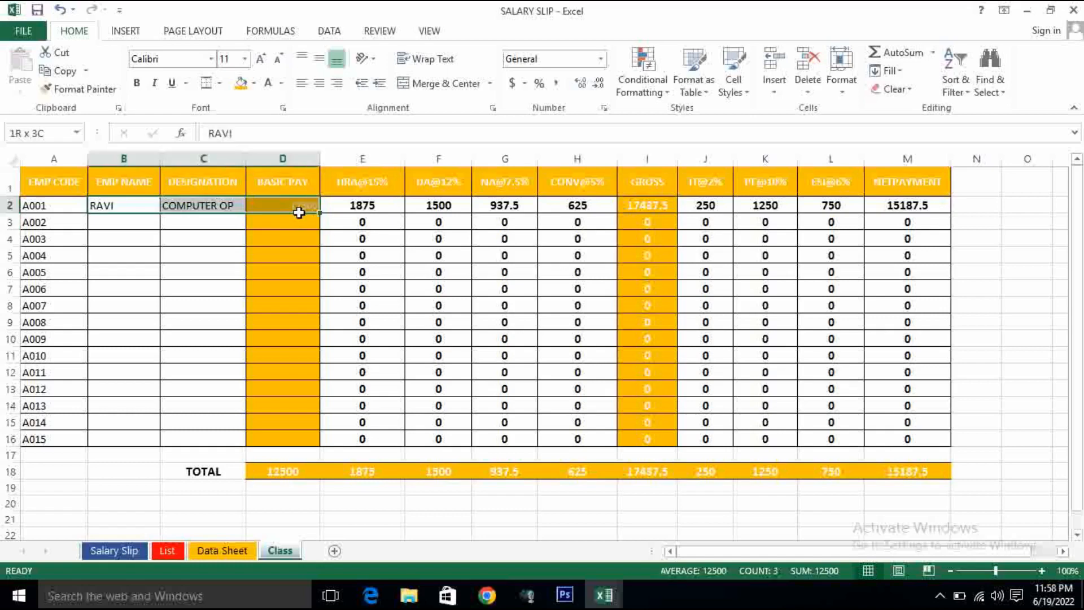
click(136, 83)
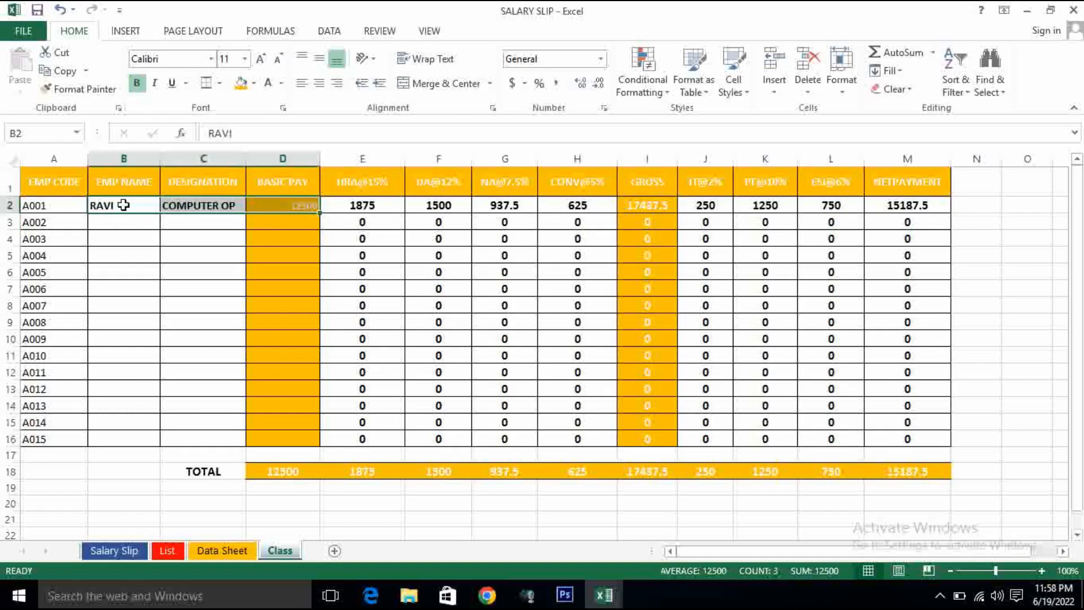
click(123, 205)
click(219, 207)
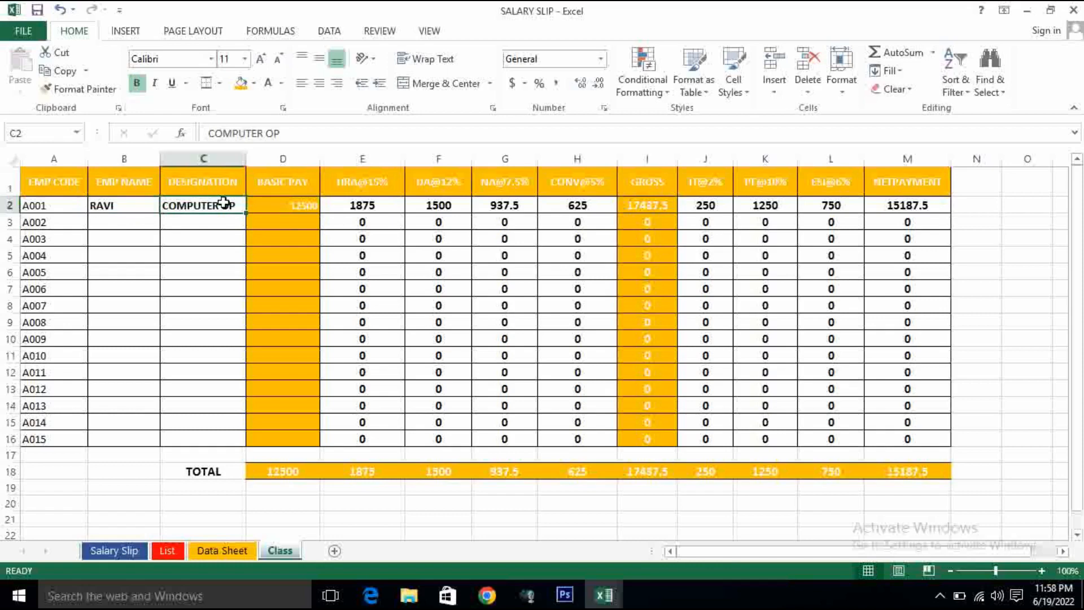
click(267, 203)
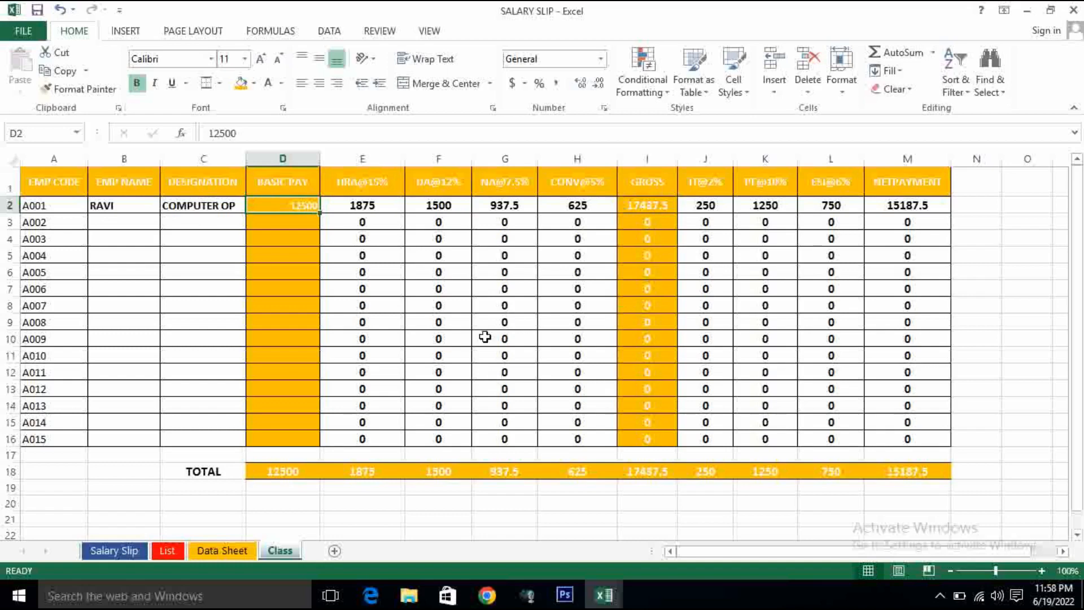
- Enter employee A002's name in B3 of the Class sheet, following the second record of the List sheet
click(114, 225)
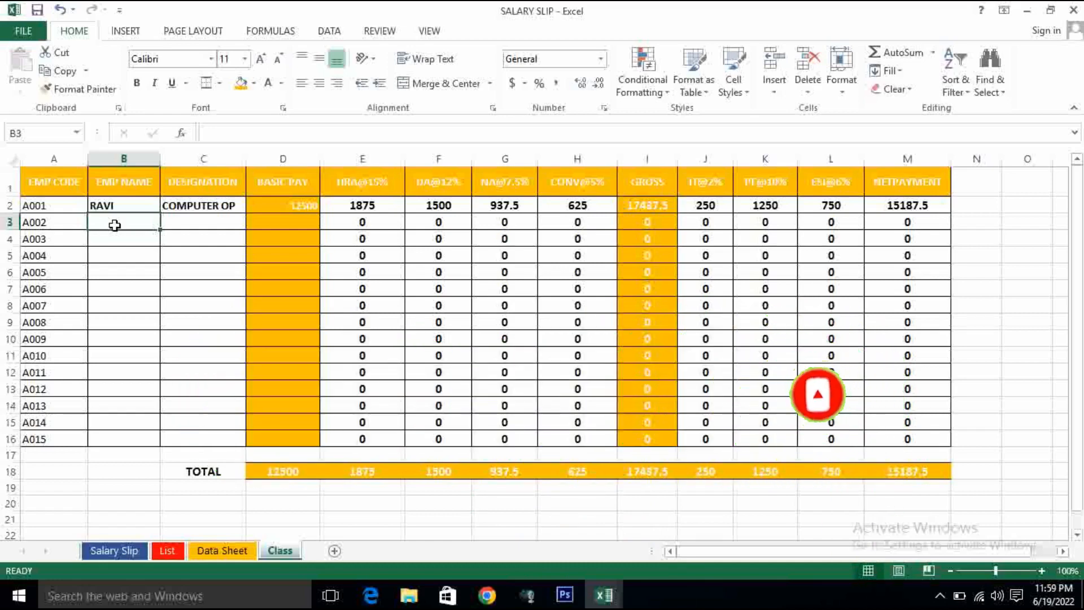
click(169, 552)
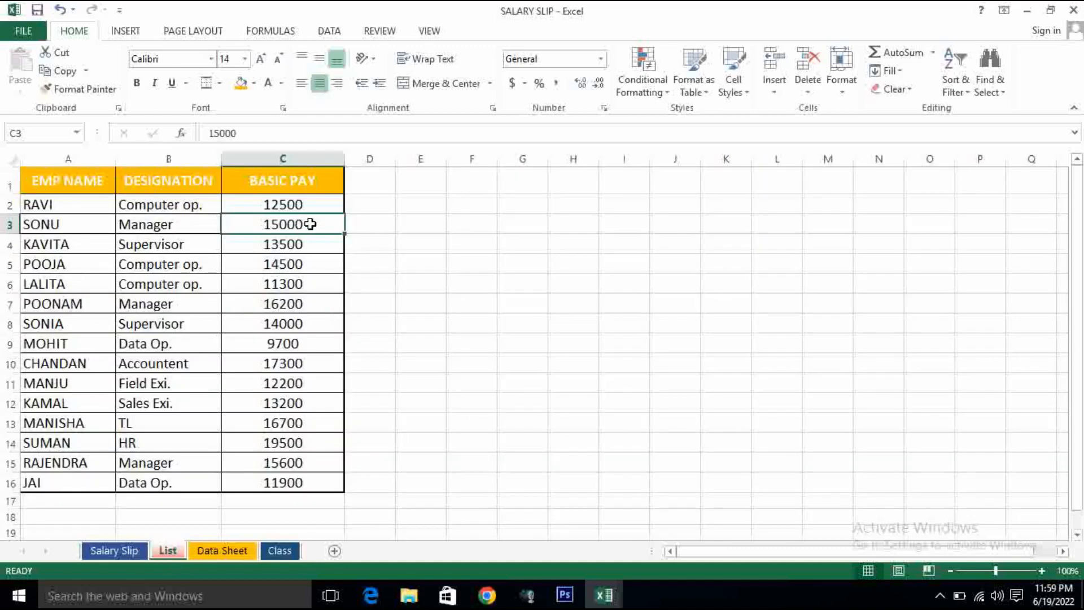
click(285, 549)
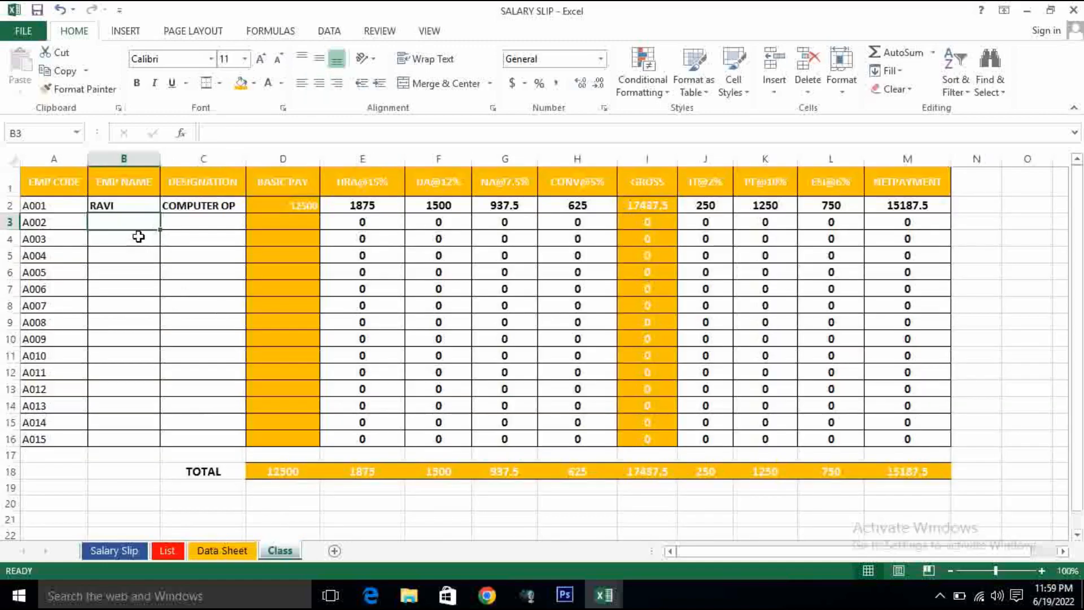
text(SONU)
key(Tab)
- Enter the designation MANAGER in C3 for employee A002, checking it against the List sheet
text(MANAGER)
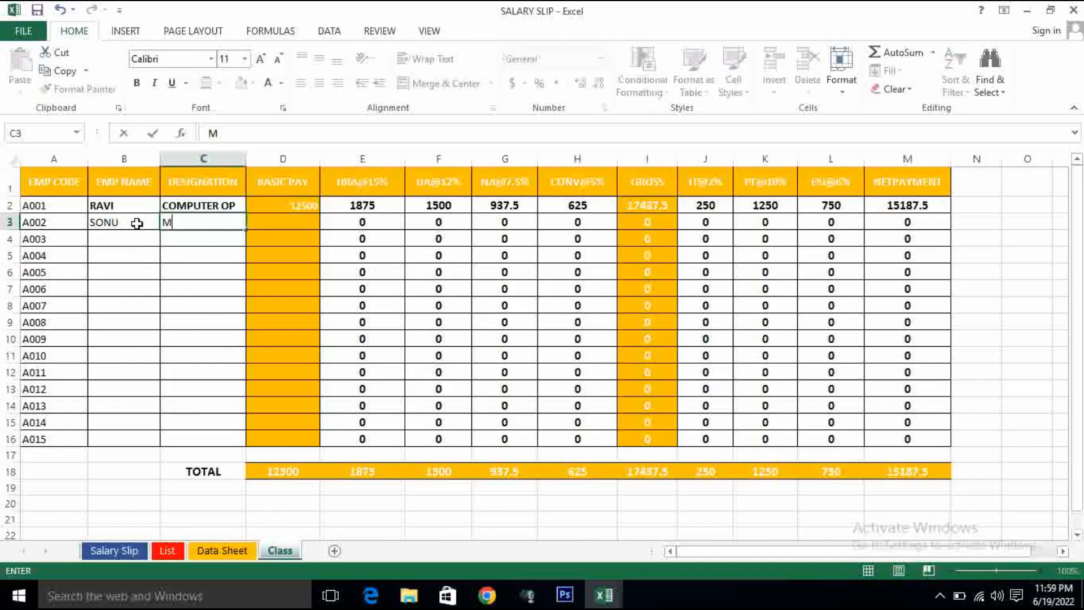
key(BackSpace)
key(BackSpace)
key(BackSpace)
click(163, 550)
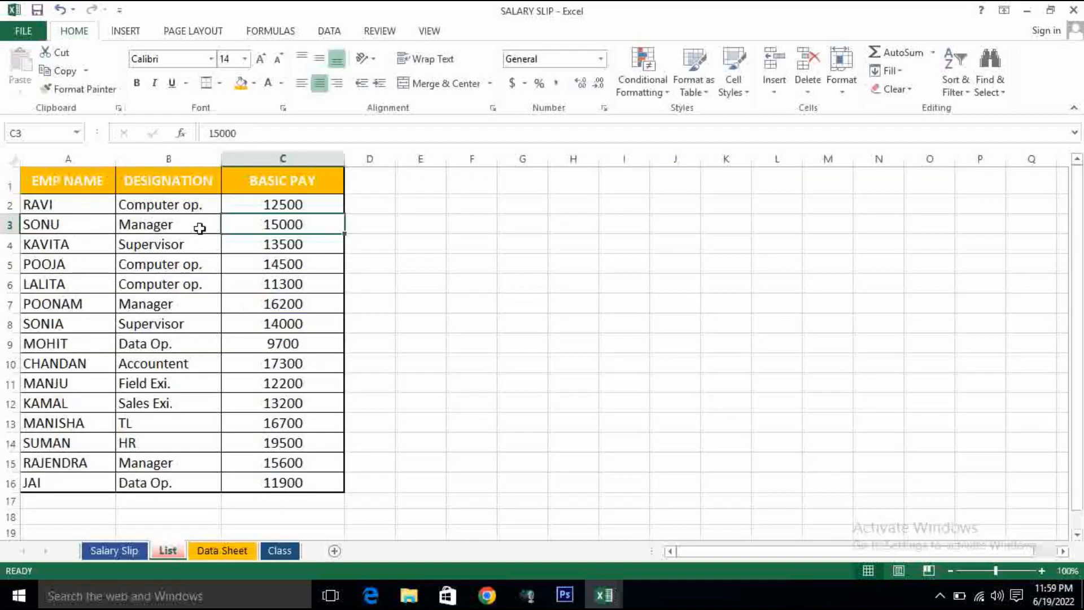
click(272, 554)
double_click(205, 222)
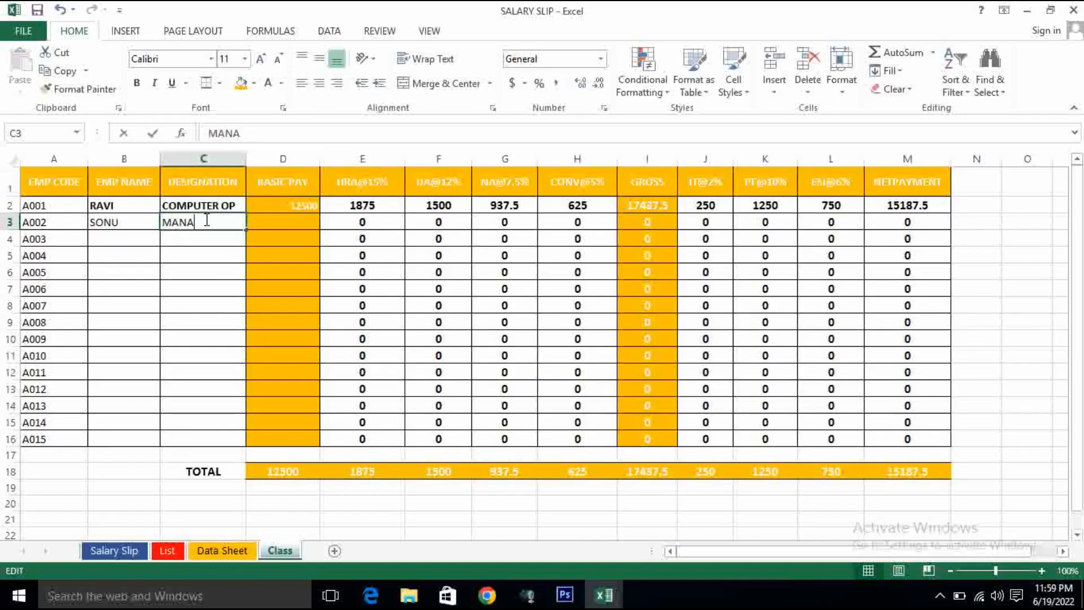
text(GER)
key(Tab)
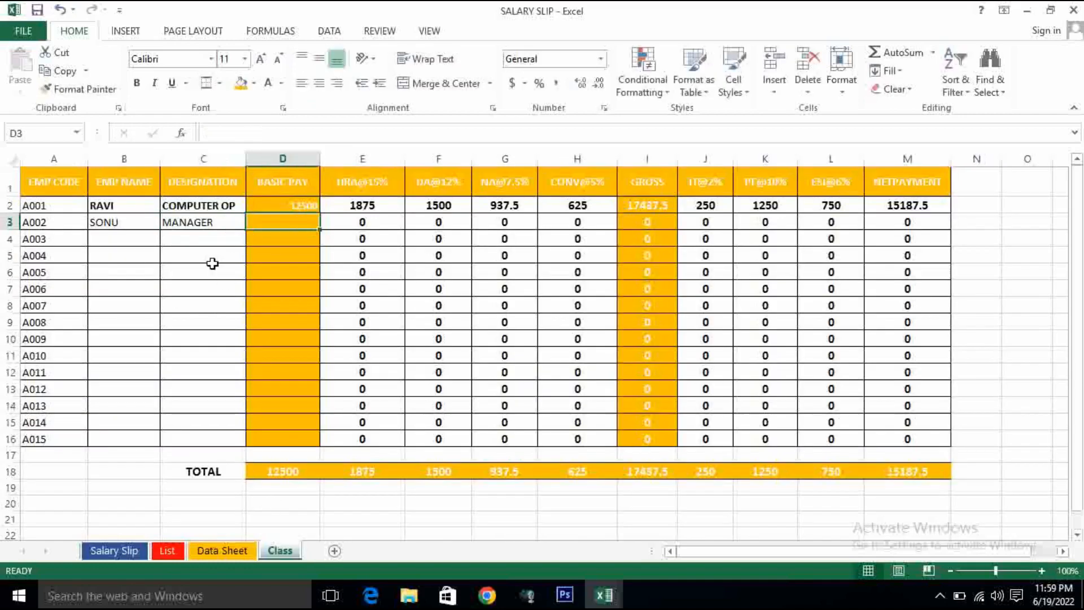
- Enter 15000 as the basic pay of employee A002 in D3
text(15000)
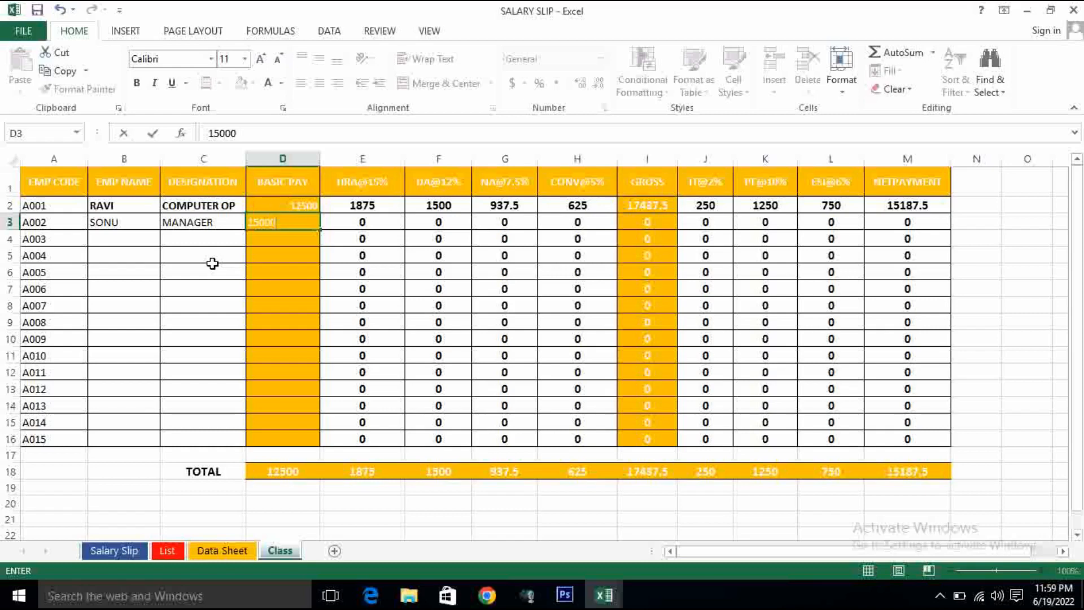
key(Return)
key(Left)
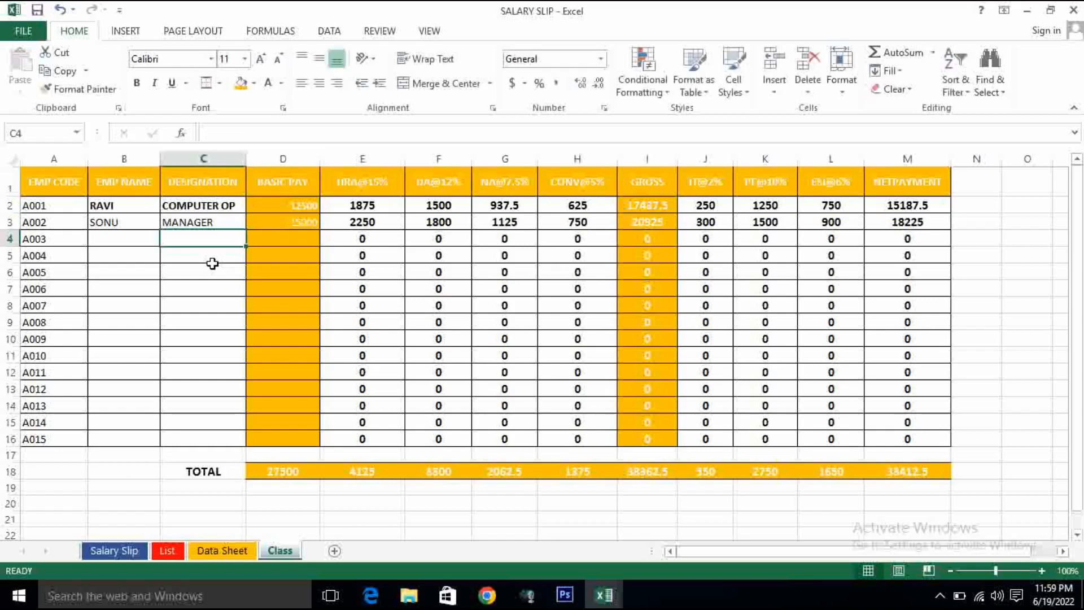